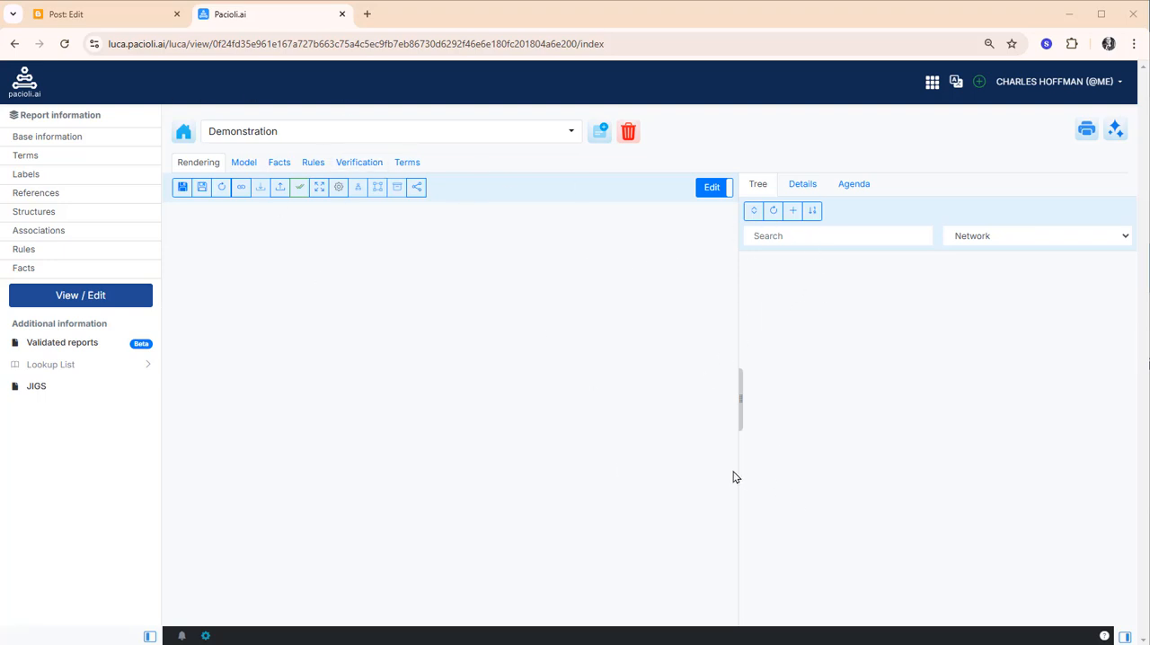
Add a new structure titled "My Structure" to the report, keeping the automatic sequence option on
click(793, 211)
click(651, 155)
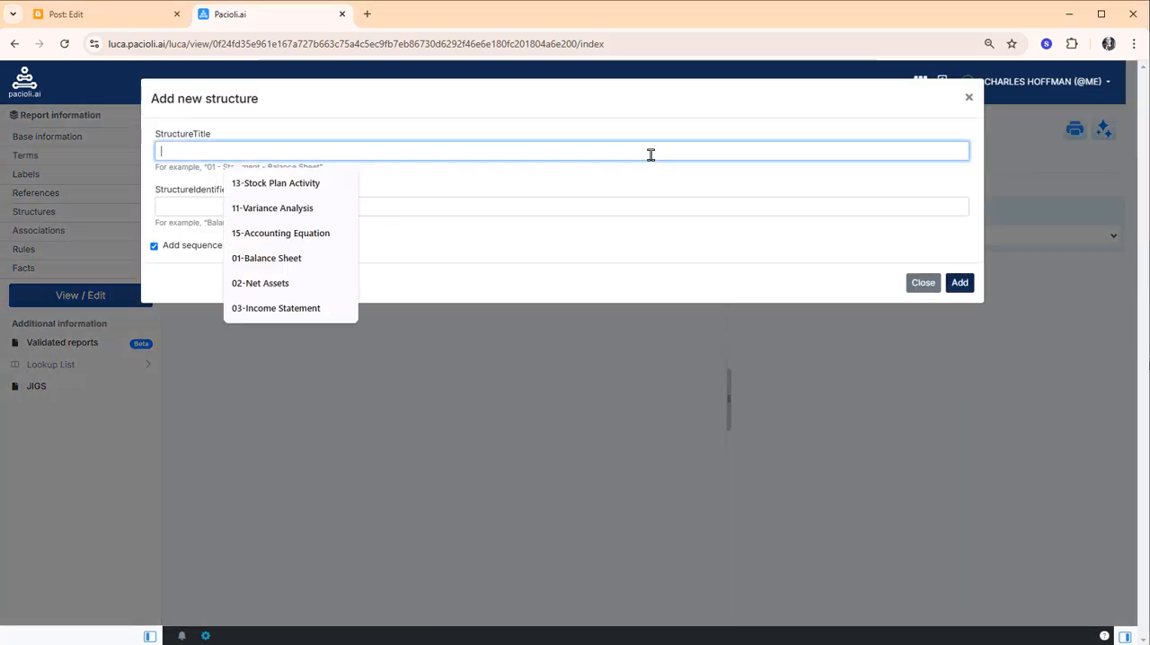
text(my)
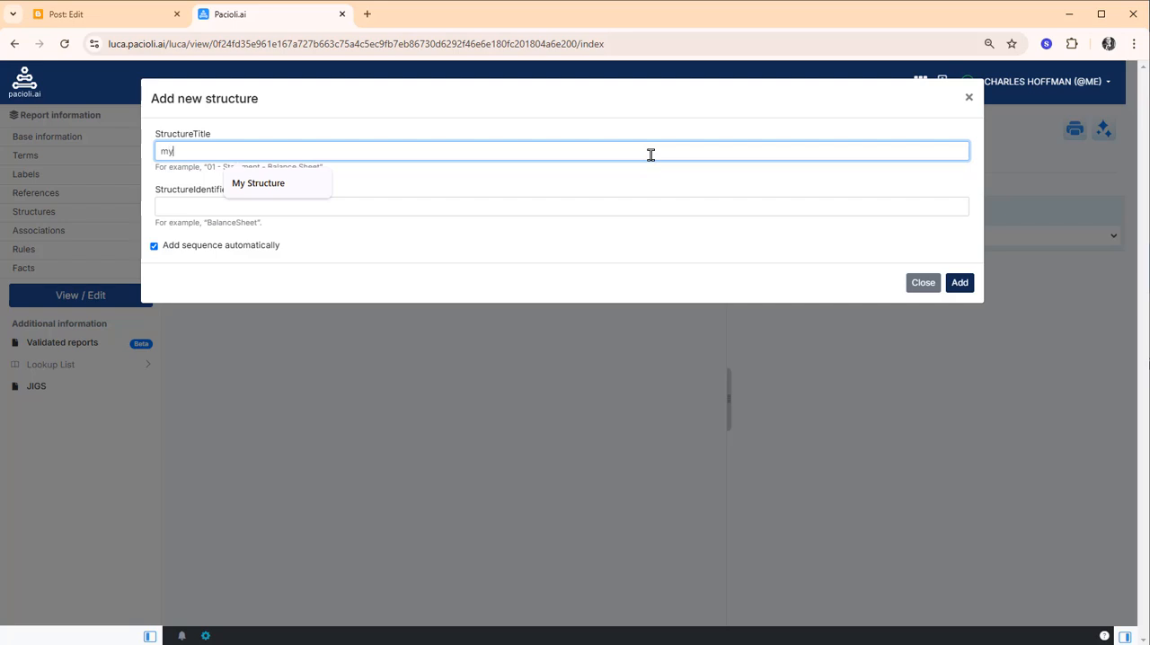
click(274, 186)
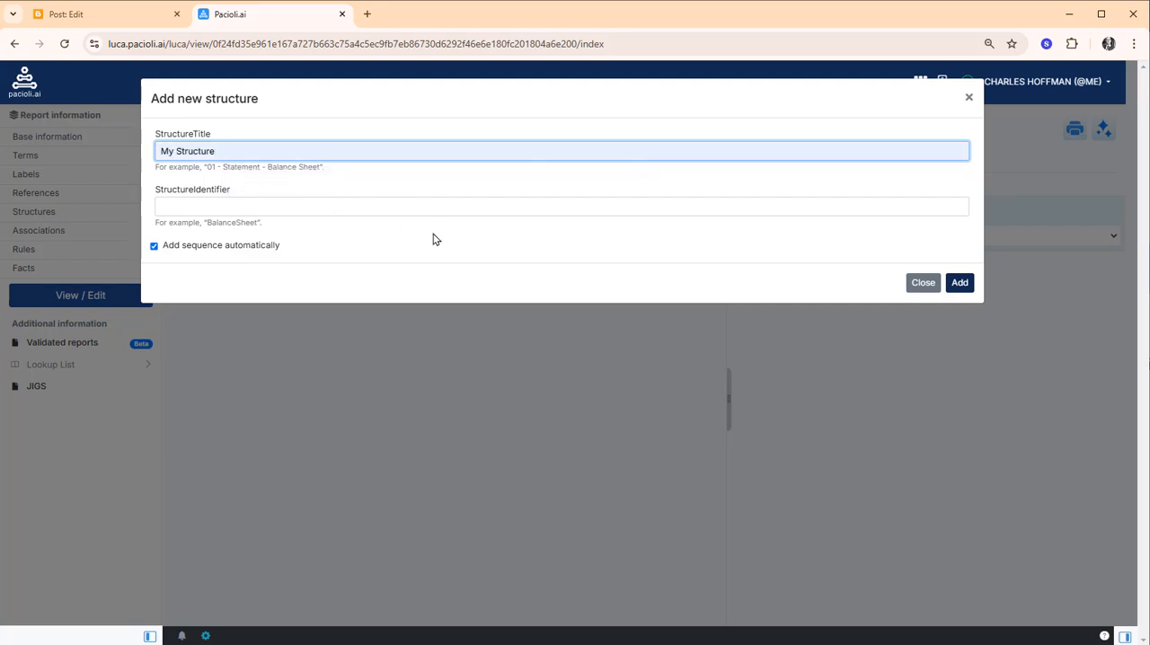
click(959, 285)
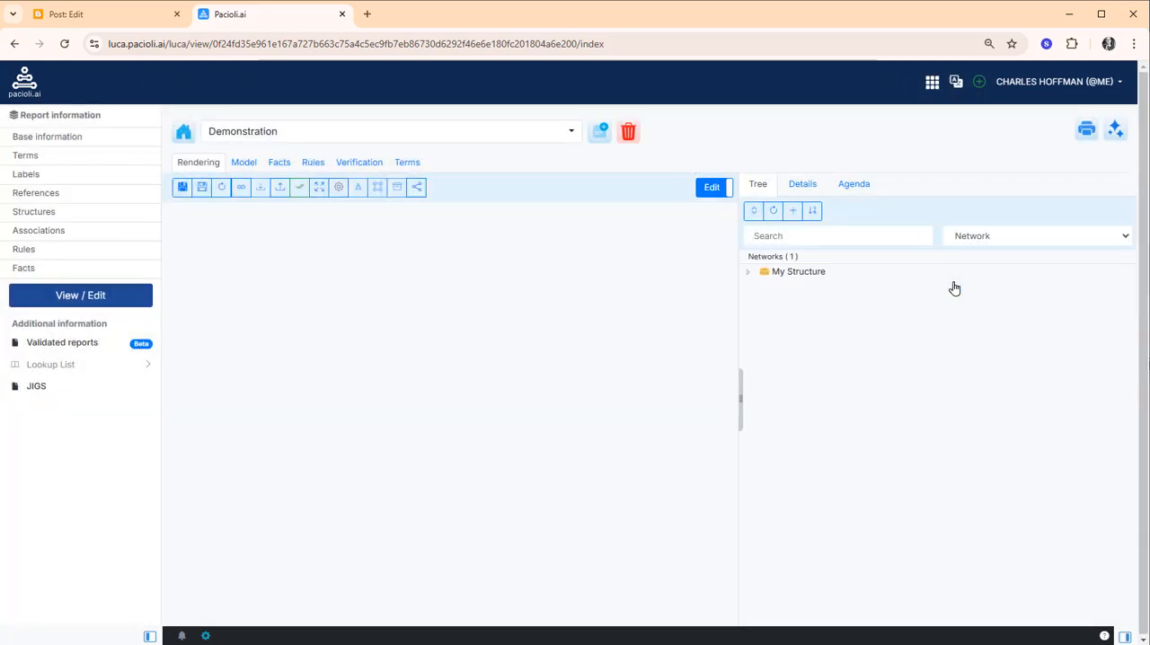
Add a new extension hypercube with the standard label "My [Hypercube]" to My Structure
right_click(787, 276)
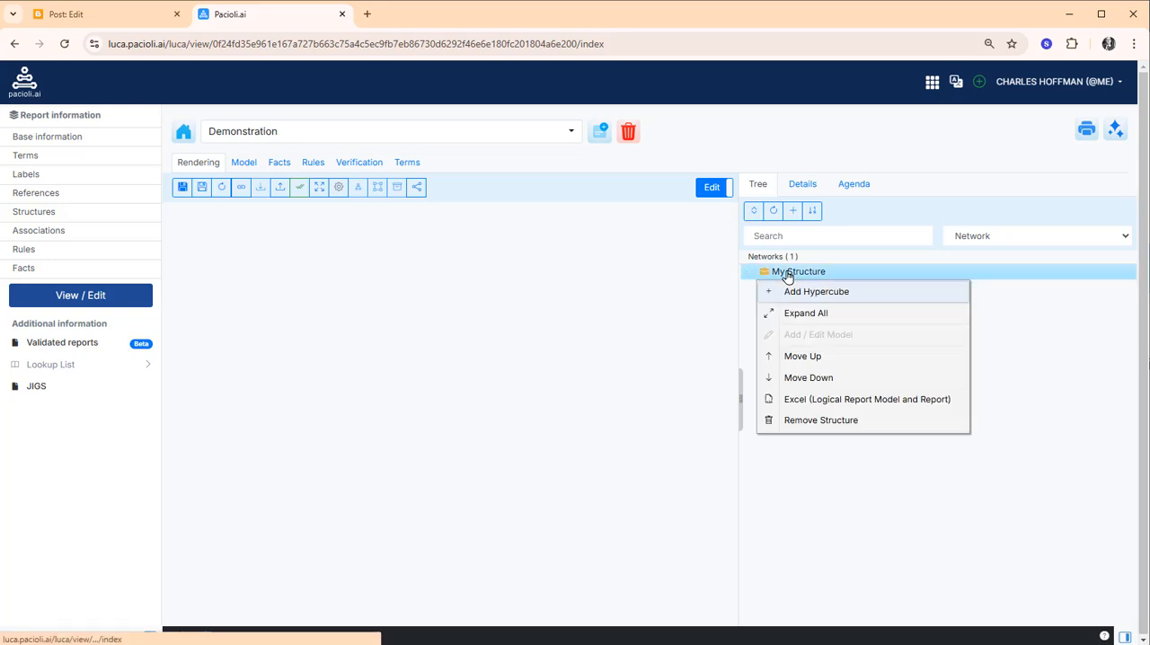
click(801, 293)
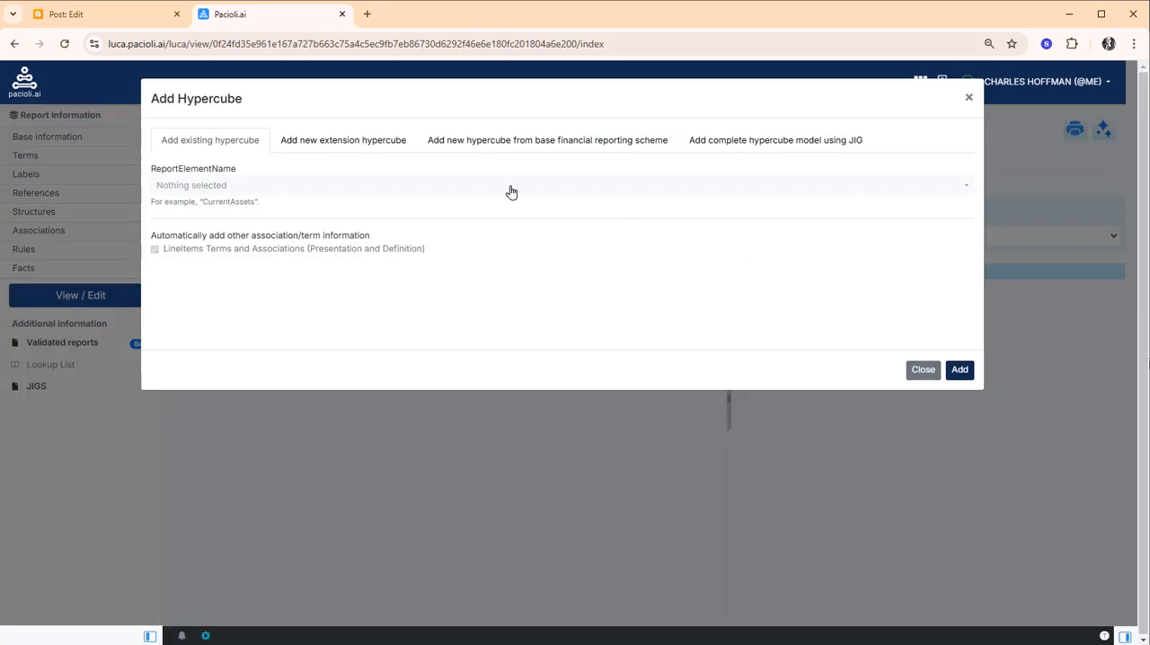
click(358, 142)
click(339, 188)
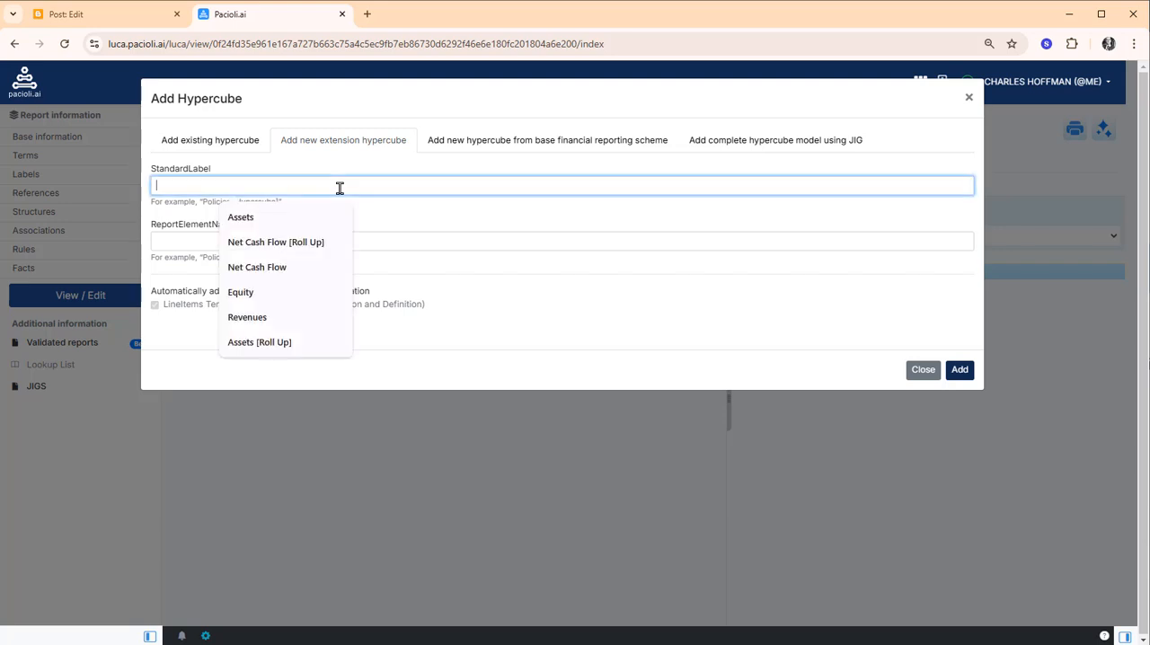
text(My)
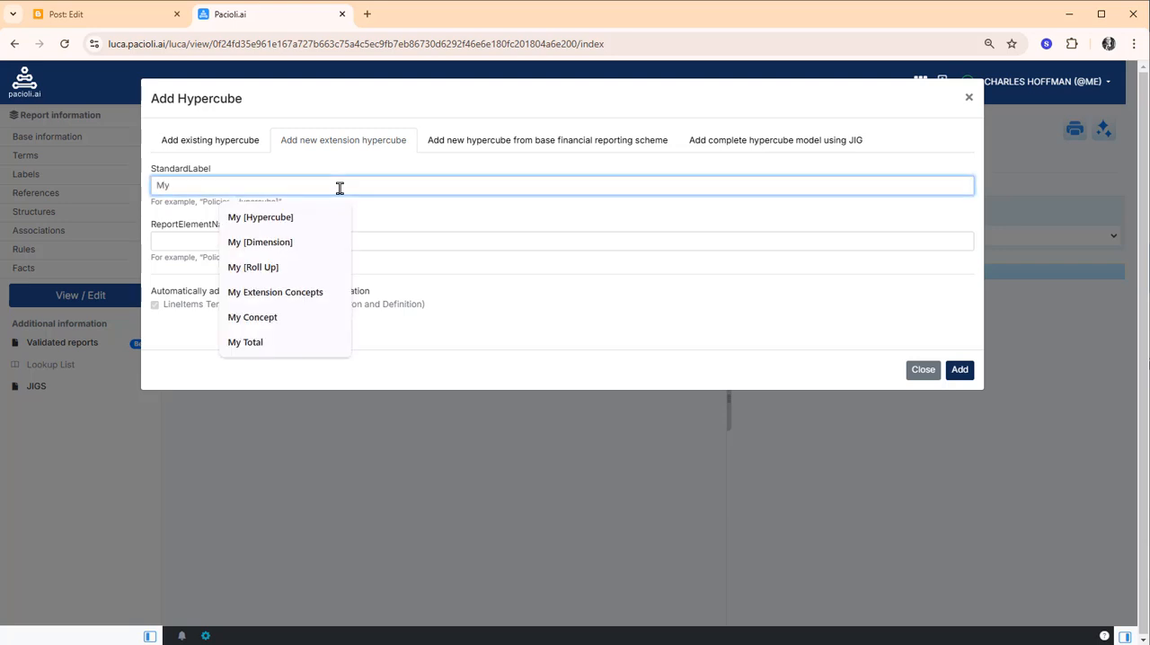
click(266, 219)
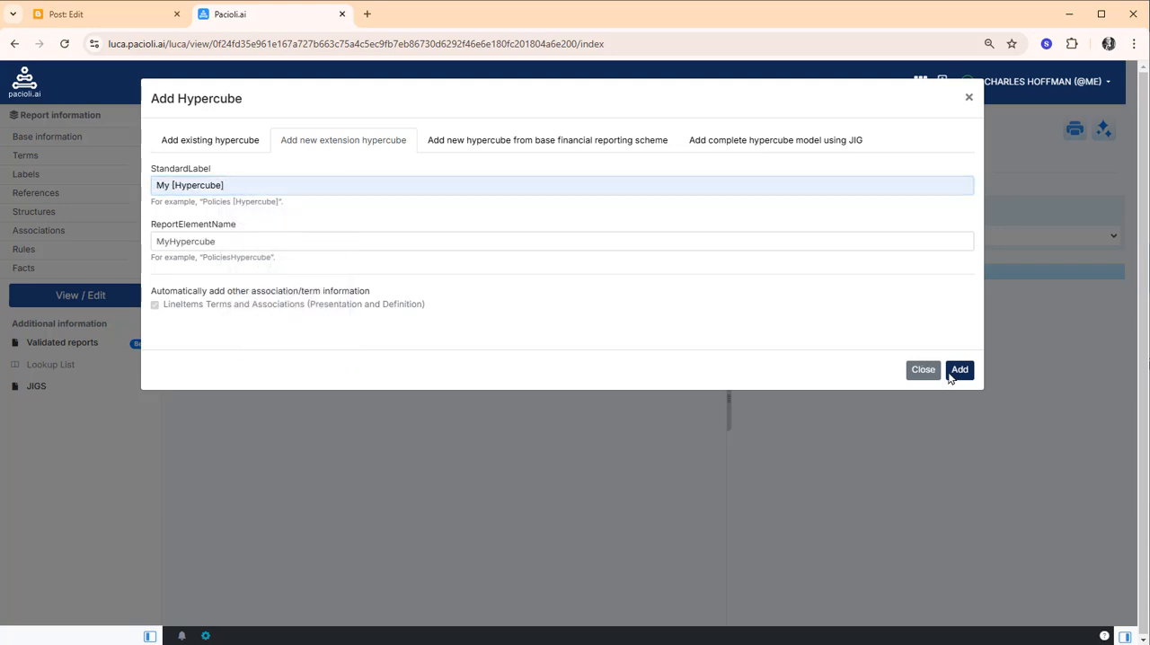
click(961, 370)
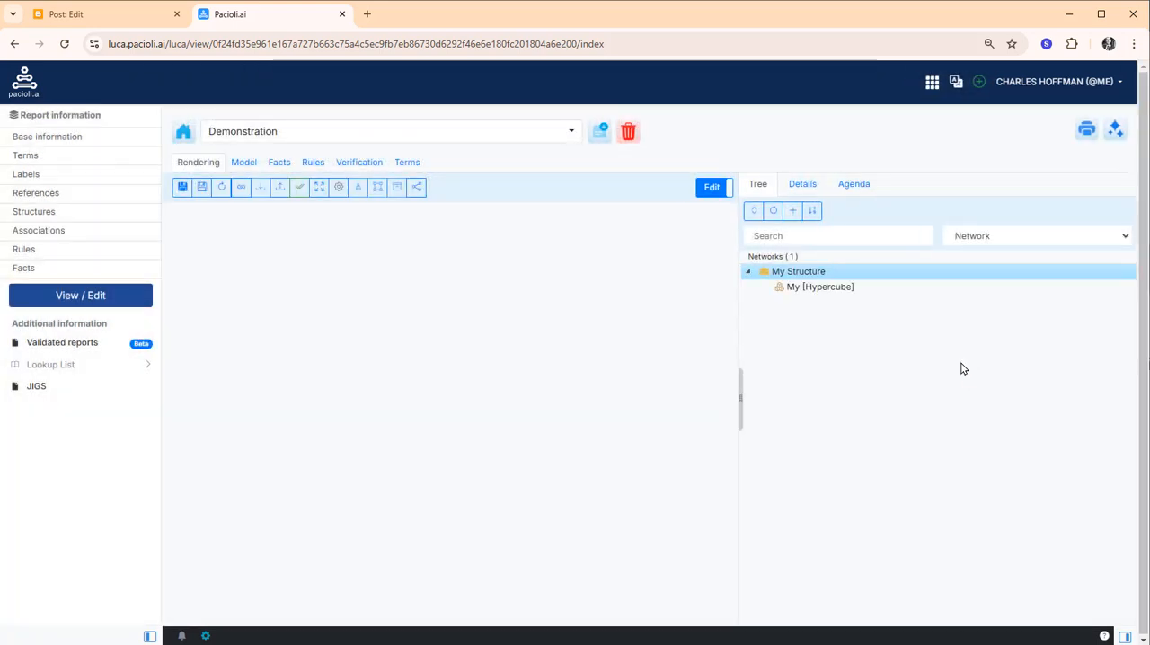
Open the model of My [Hypercube] for editing
click(827, 289)
right_click(827, 290)
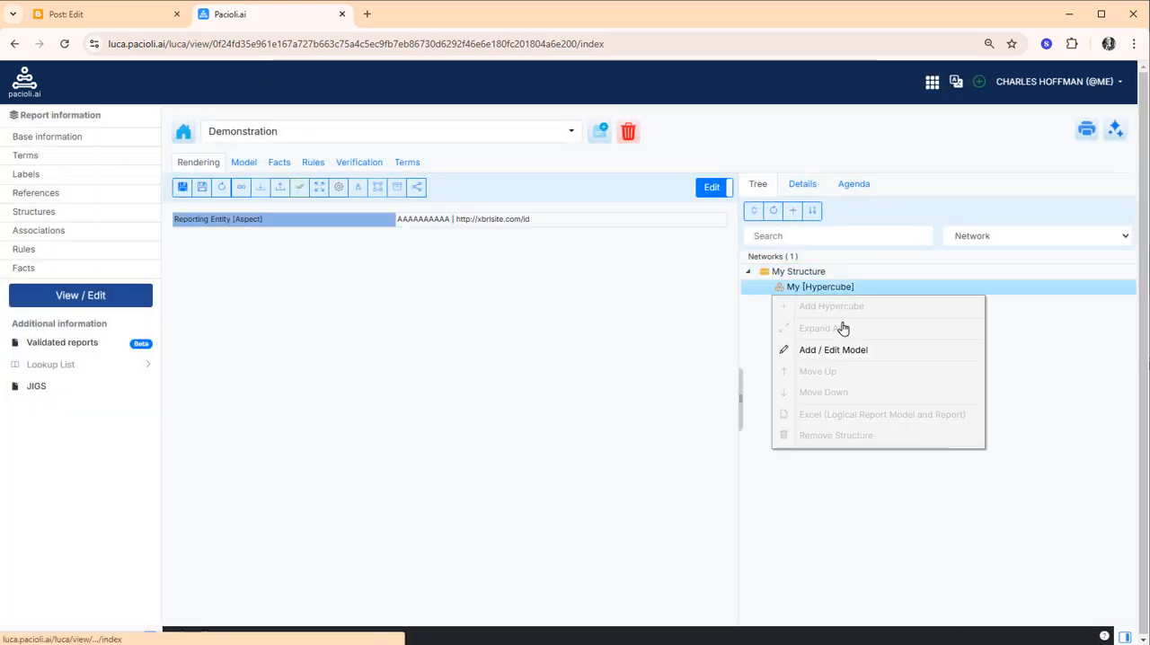
click(842, 357)
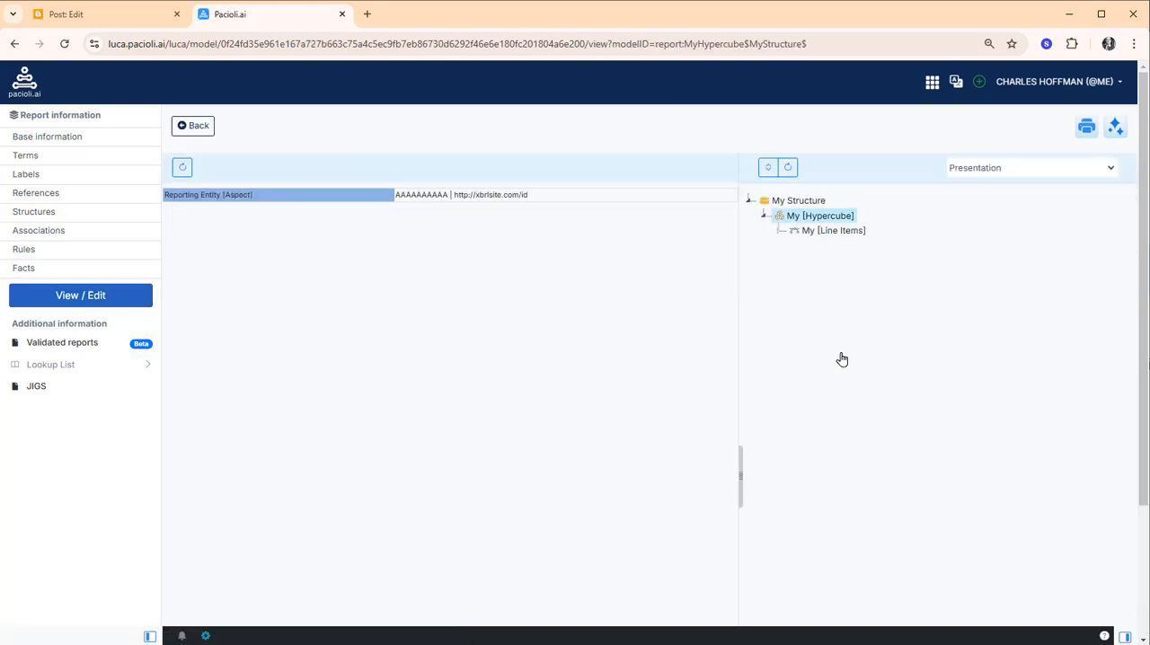
Add a new extension abstract term labelled "My [Roll Up]" under My [Line Items]
click(843, 239)
right_click(844, 238)
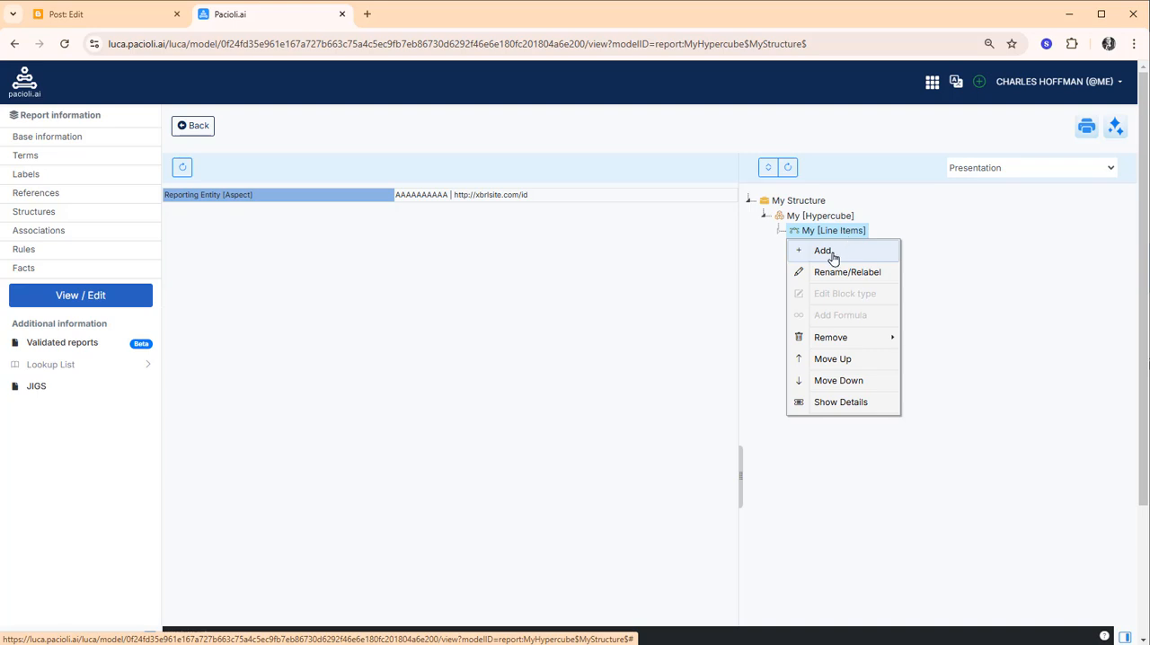
click(823, 252)
click(485, 143)
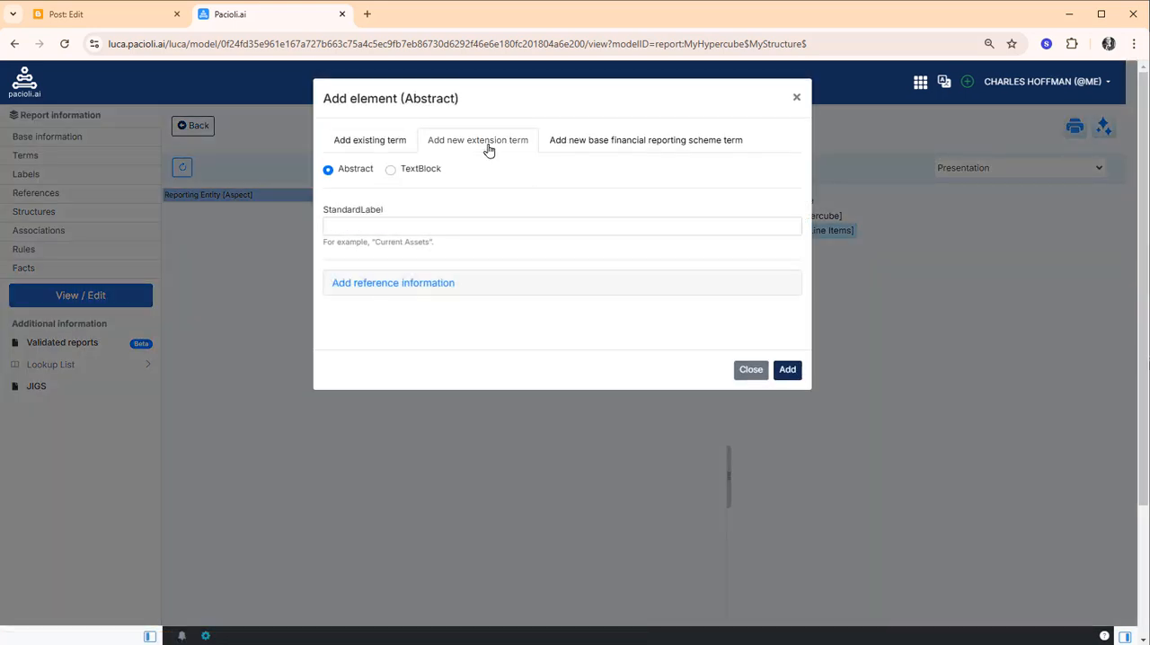
click(364, 227)
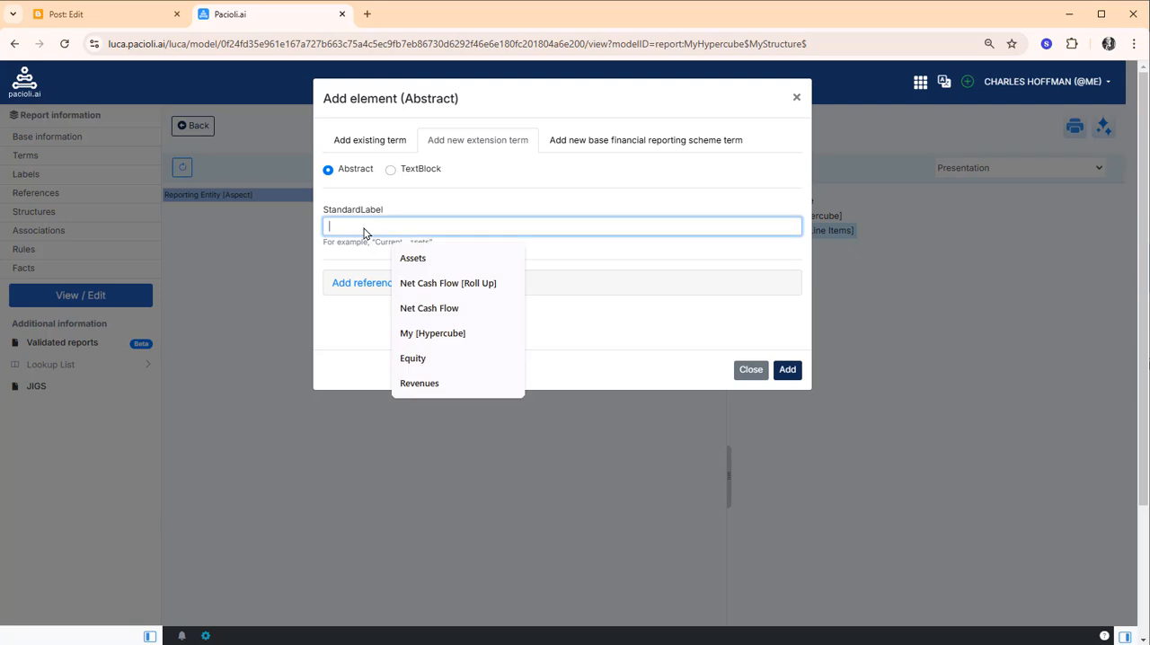
text(My [Roll Up)
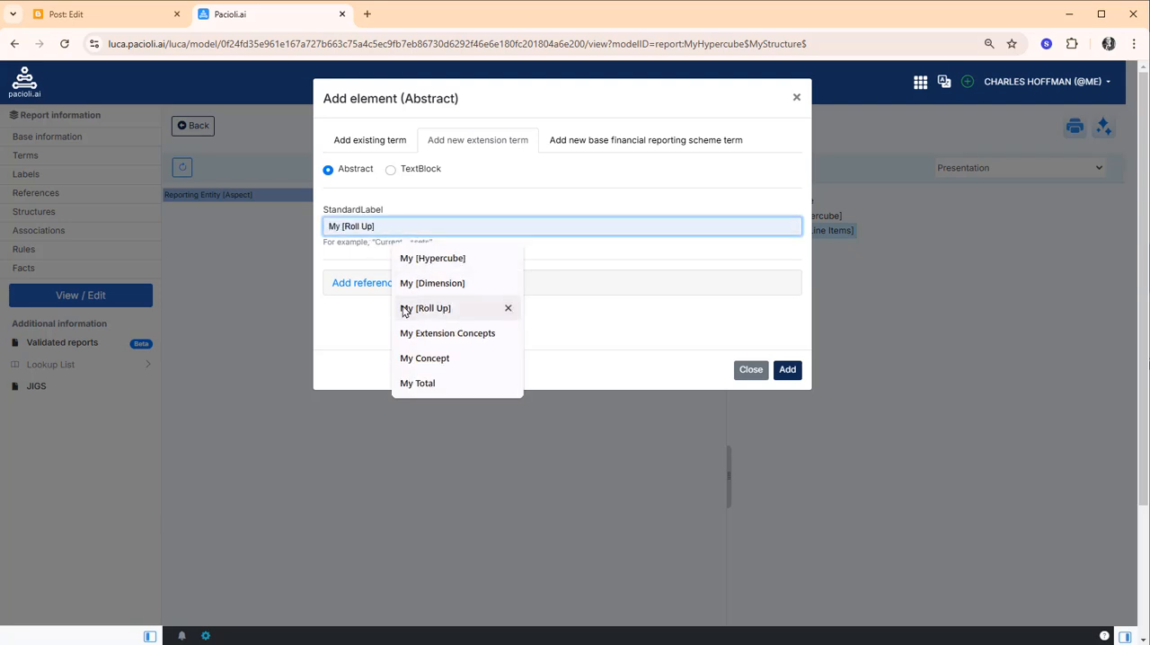
click(450, 308)
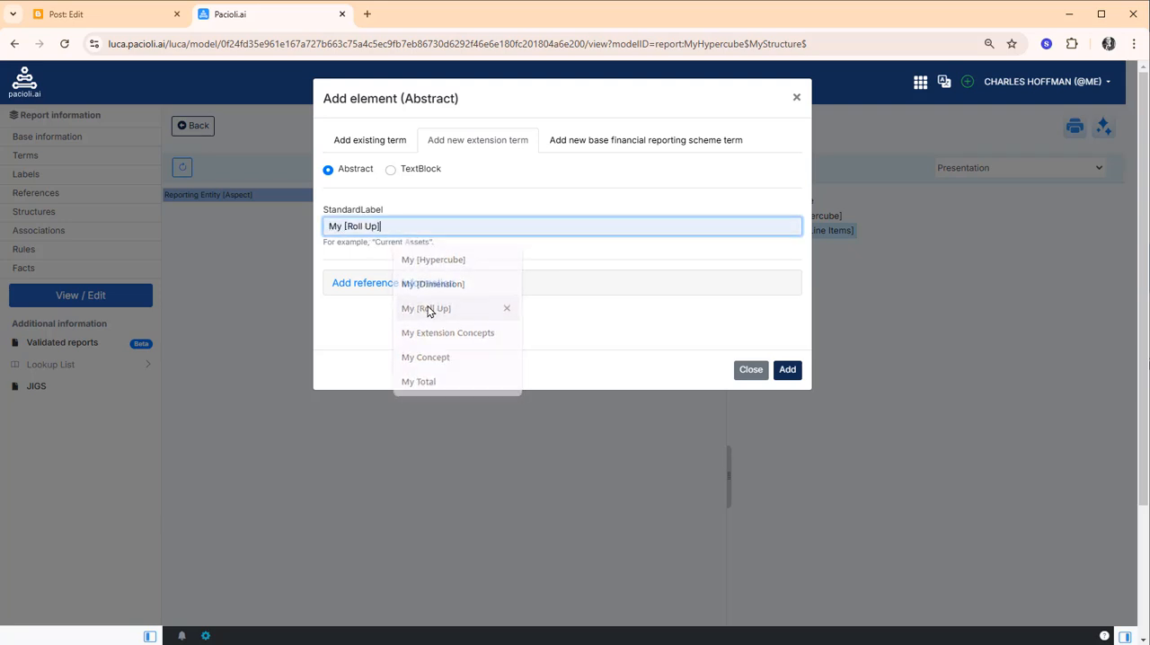
click(785, 369)
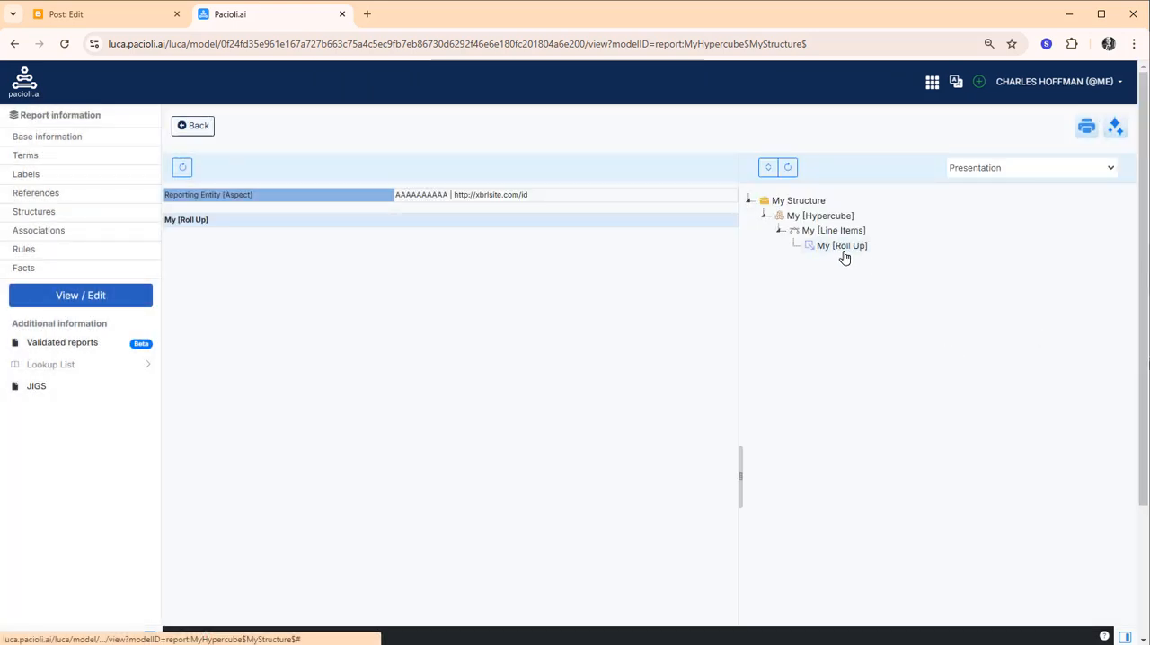
Examine the model's Calculation and Definition association trees, then return to the Presentation view
click(842, 245)
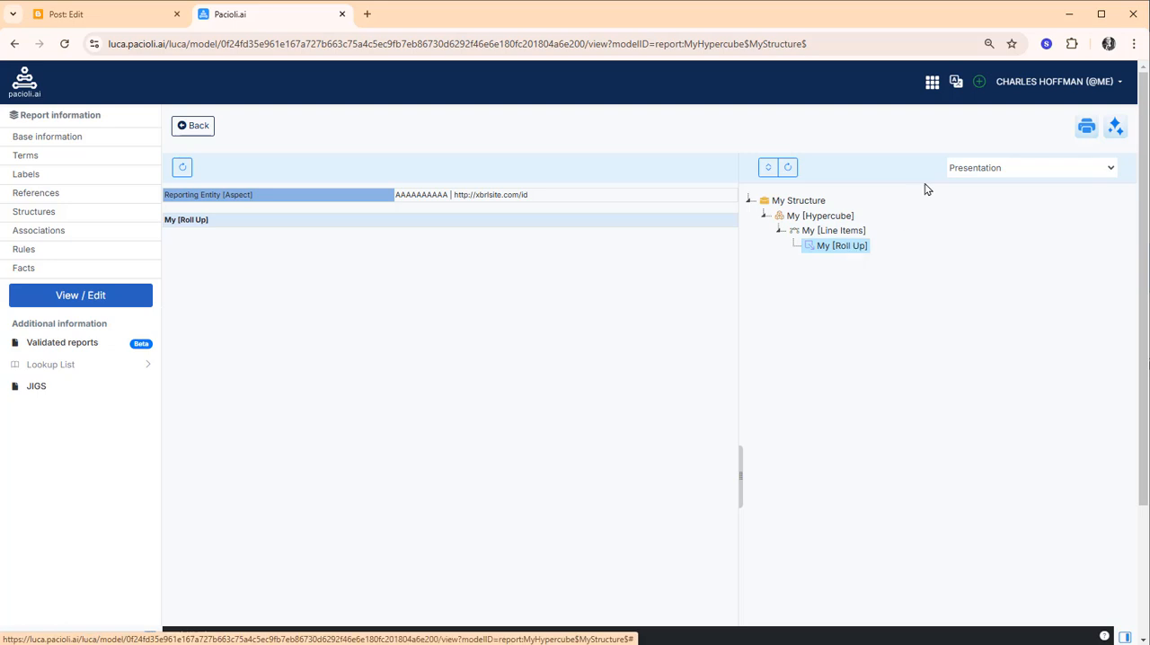
click(975, 169)
click(977, 201)
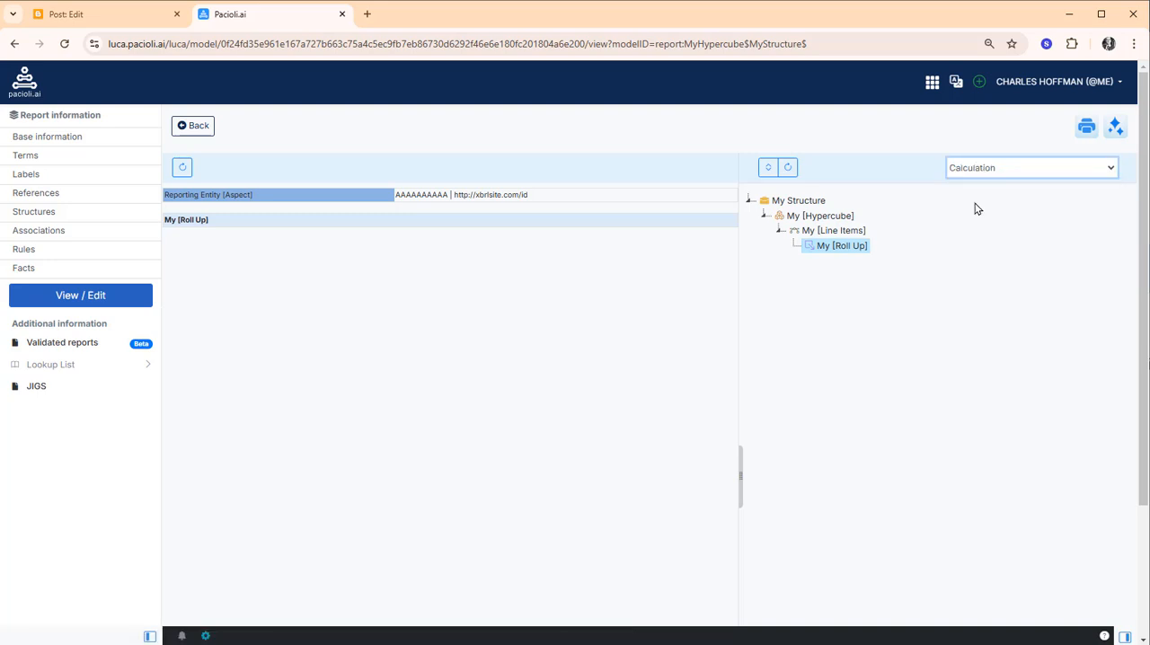
click(768, 168)
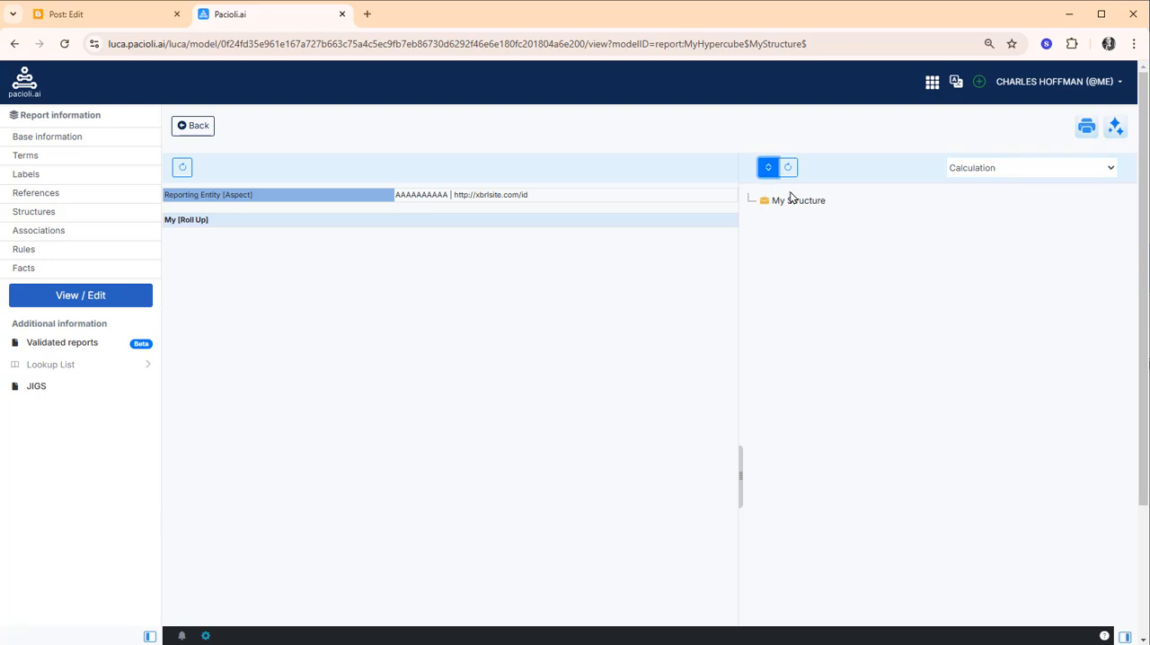
click(797, 200)
click(993, 177)
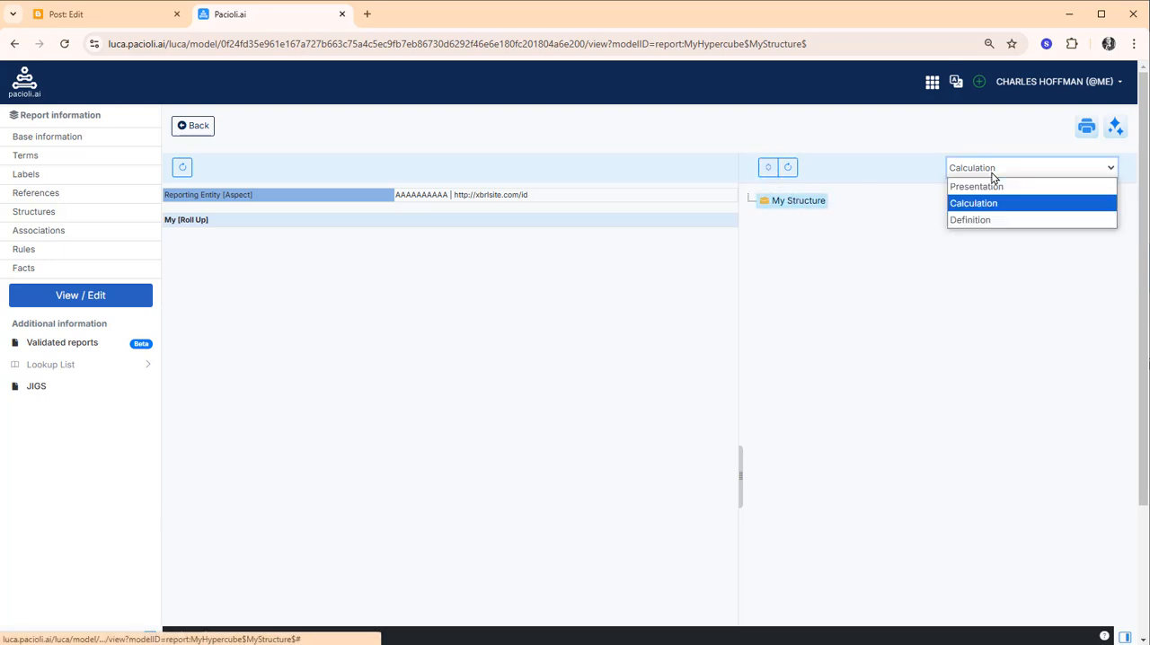
click(985, 221)
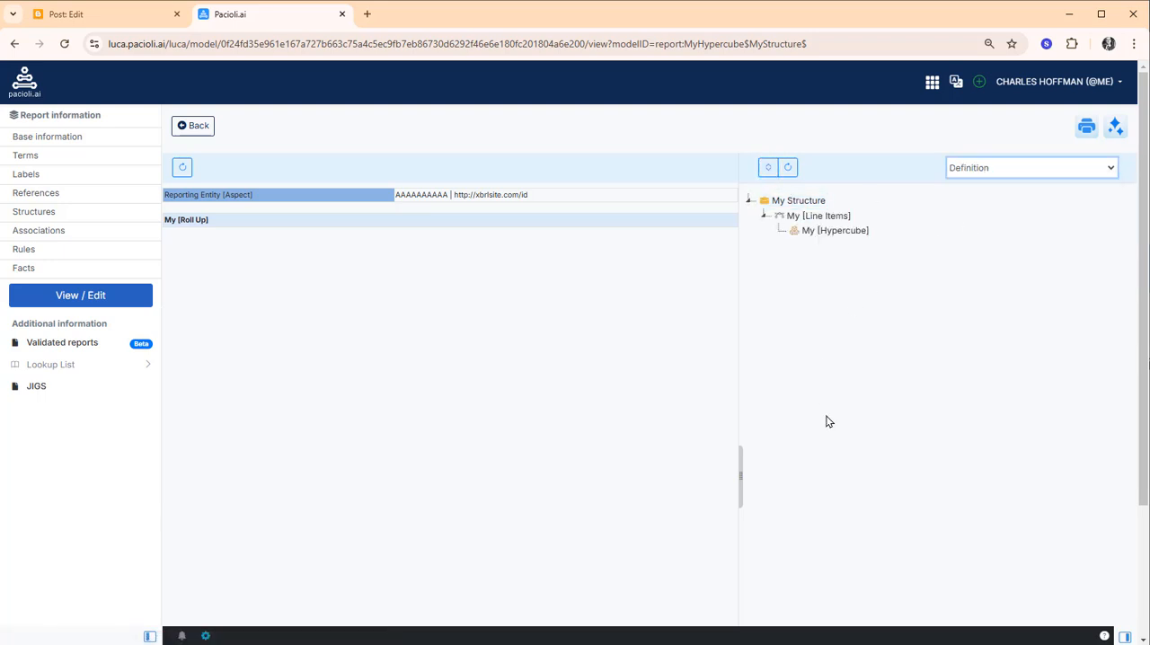
click(983, 173)
click(981, 187)
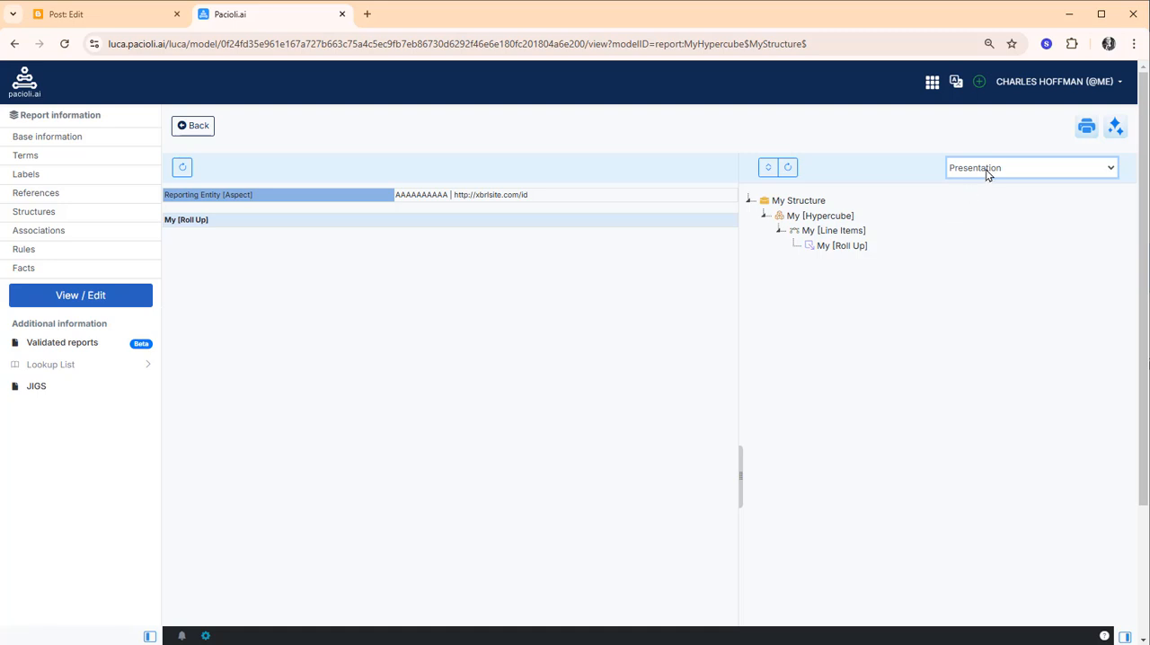
Create a new extension concept under My [Roll Up] with the standard label "Concept One"
click(846, 252)
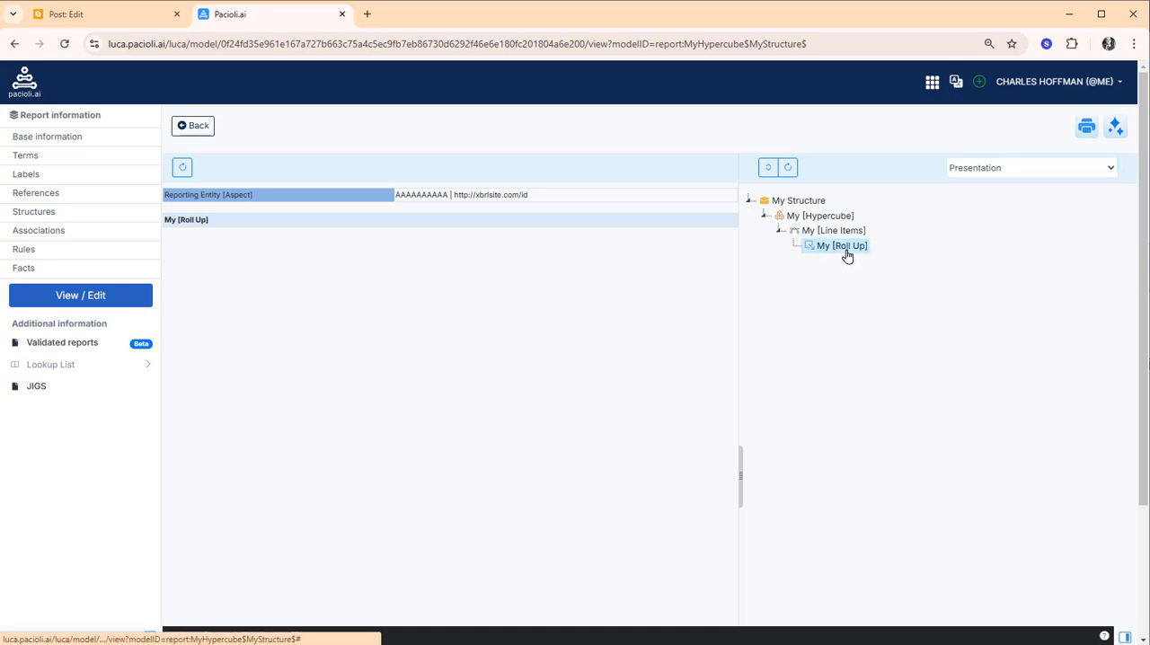
right_click(845, 255)
click(866, 268)
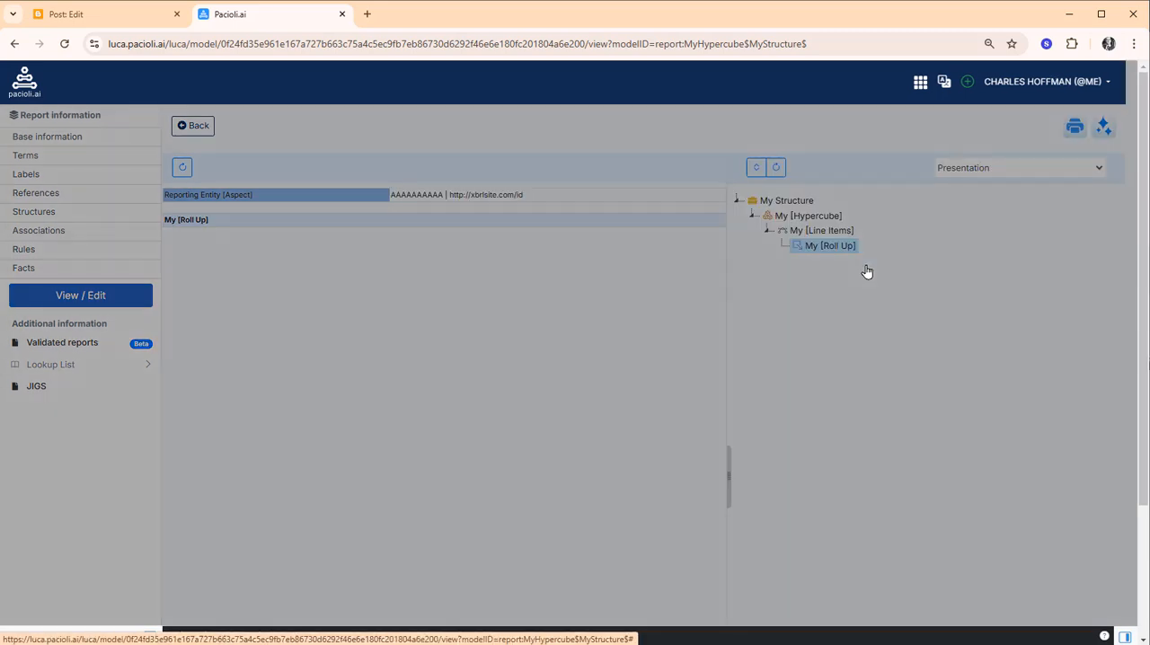
click(504, 145)
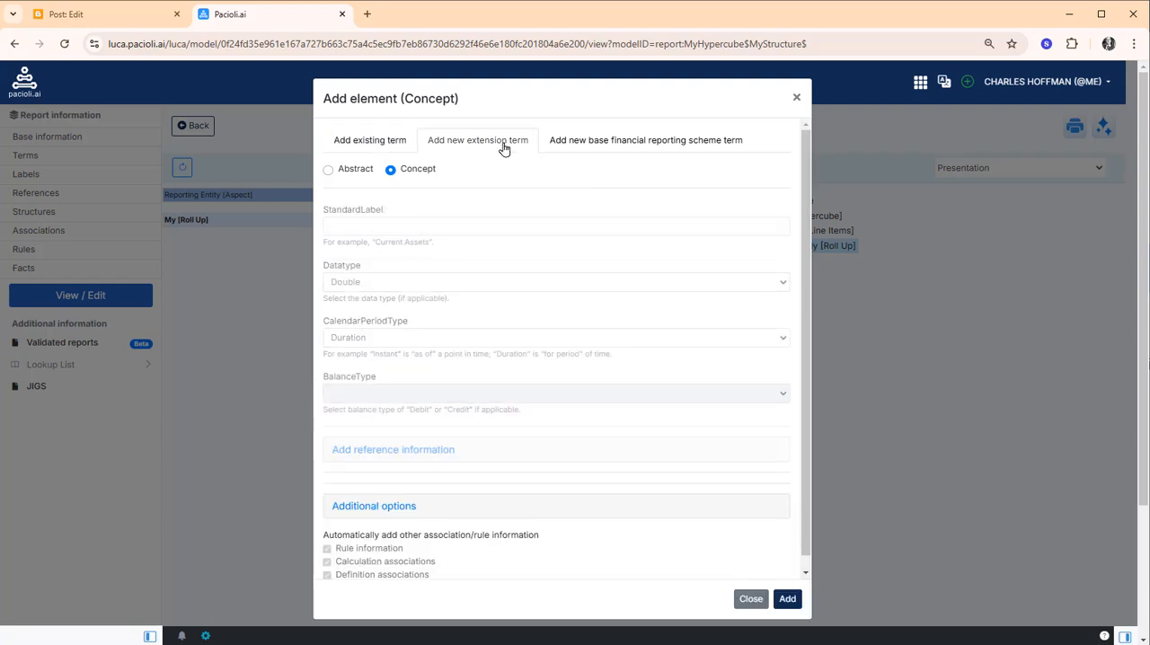
click(433, 230)
text(Con)
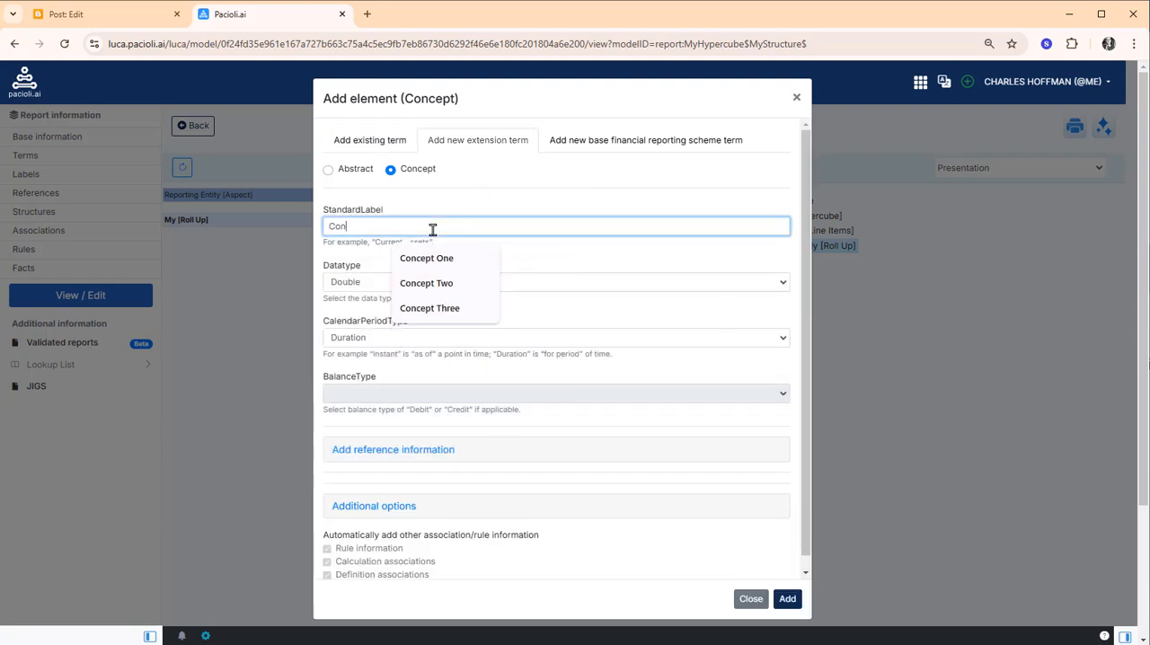
text(cept One)
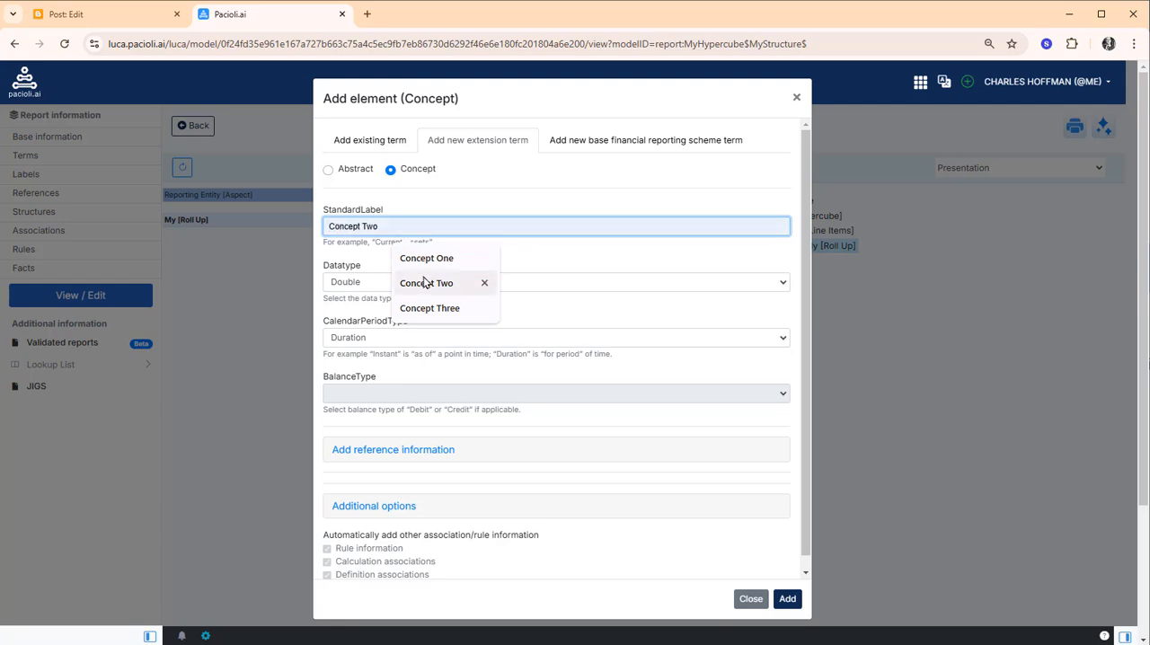
click(430, 258)
Set Concept One's datatype to Monetary, calendar period type to Instant and balance type to Debit, and add it to the model
click(413, 283)
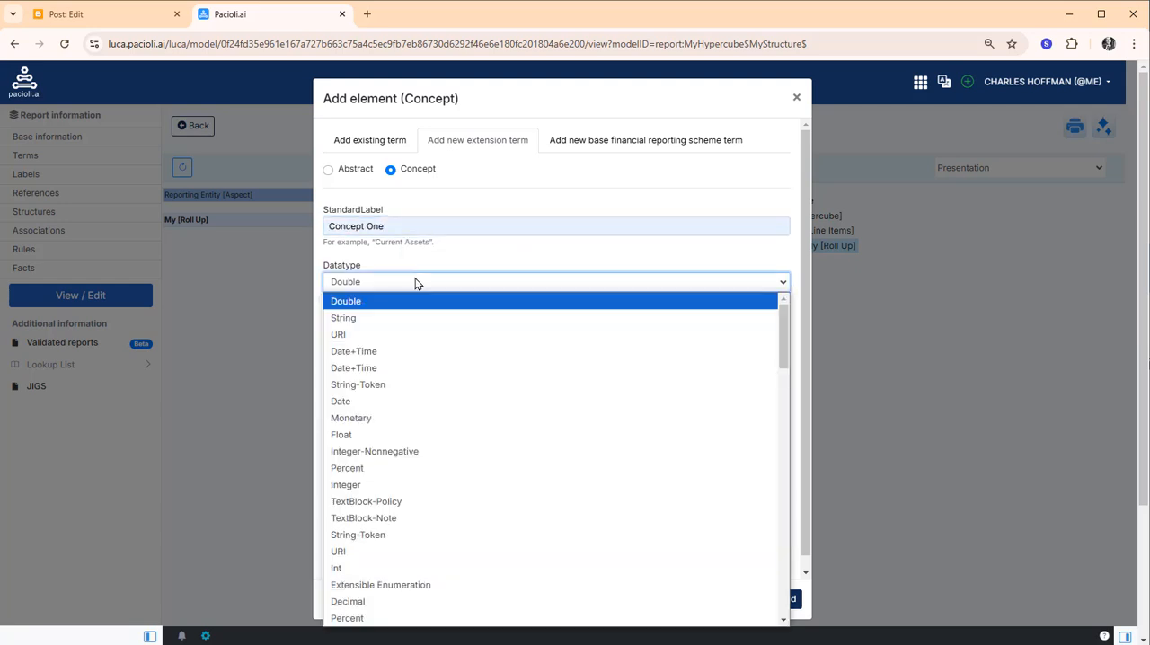
click(365, 417)
click(372, 344)
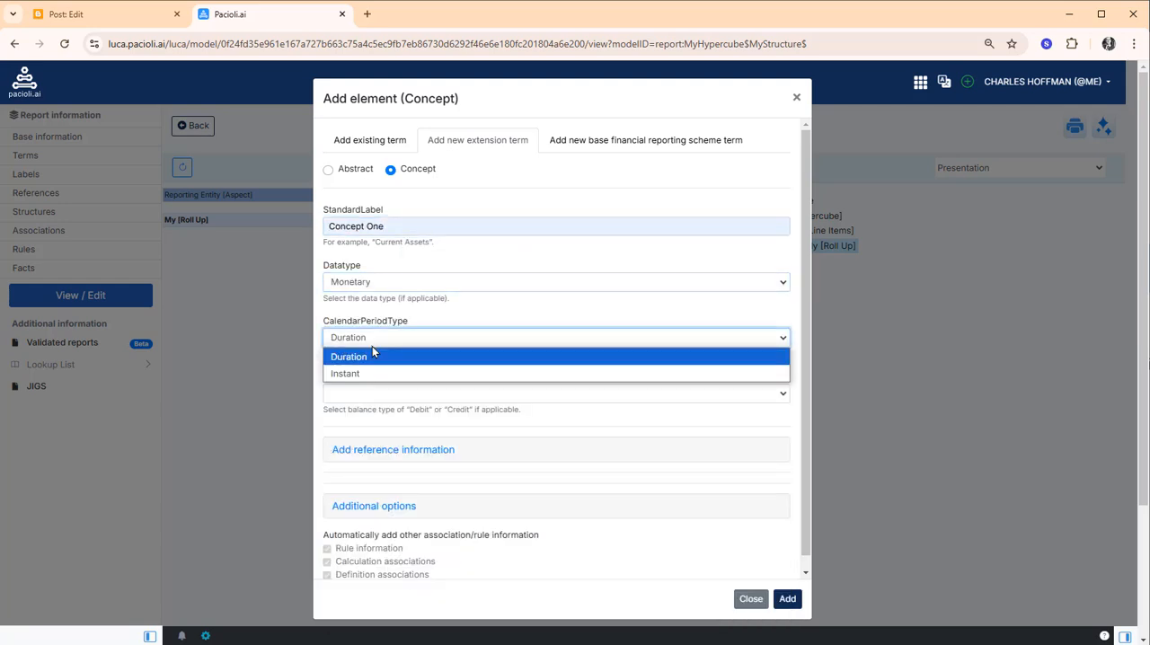
click(372, 377)
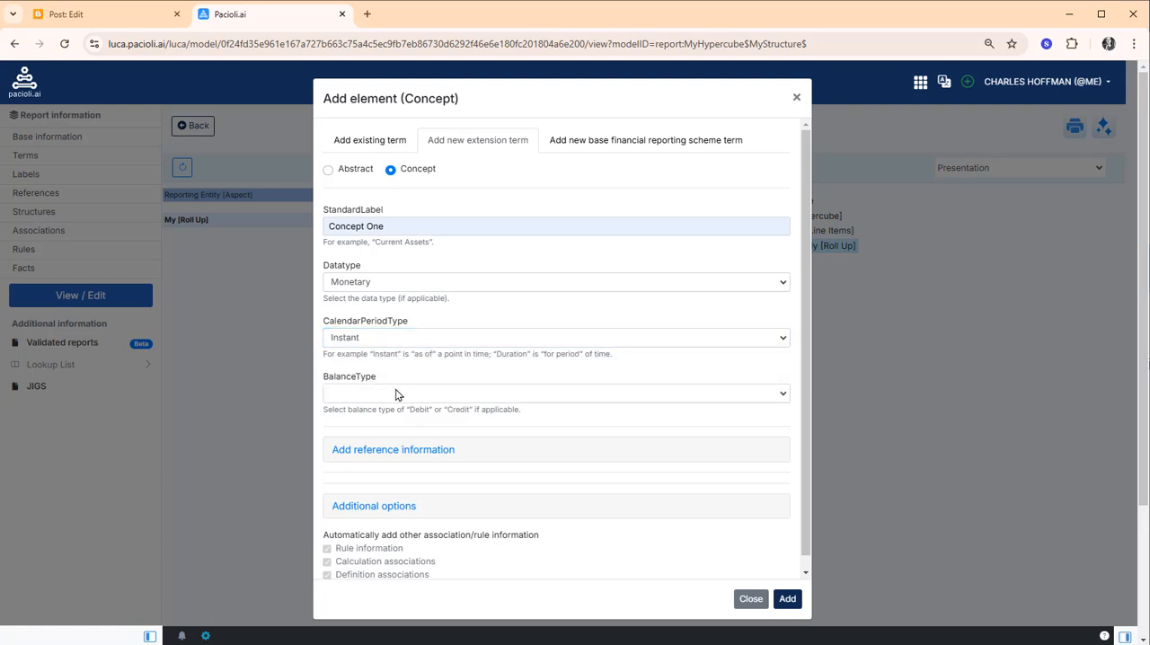
click(398, 393)
click(387, 429)
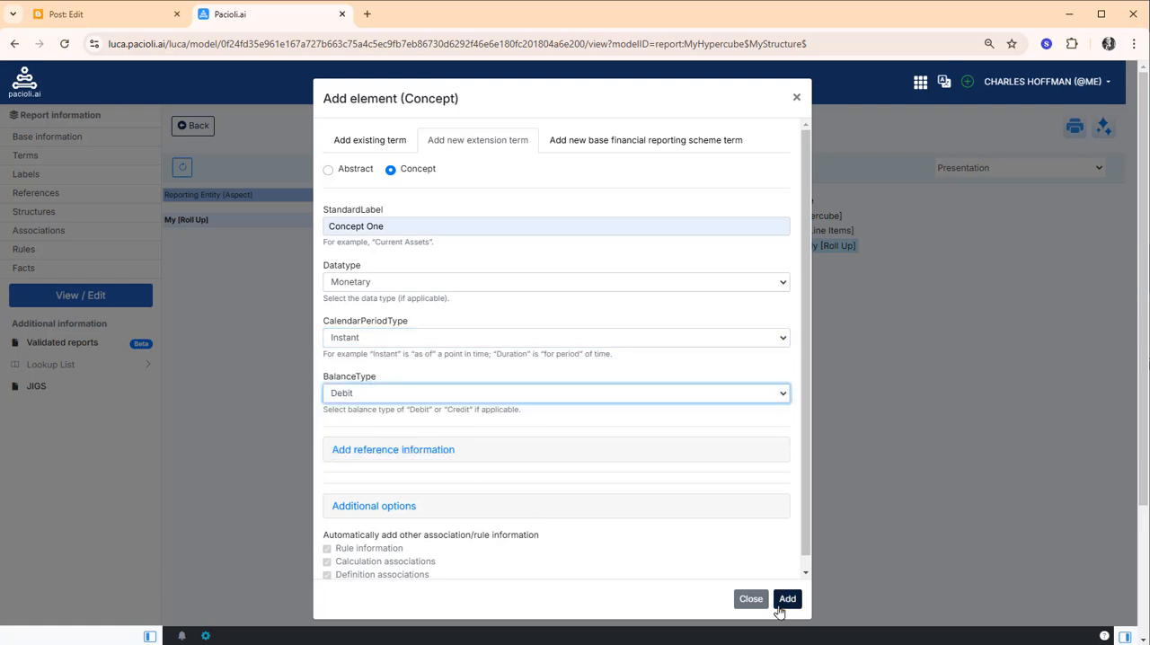
click(786, 599)
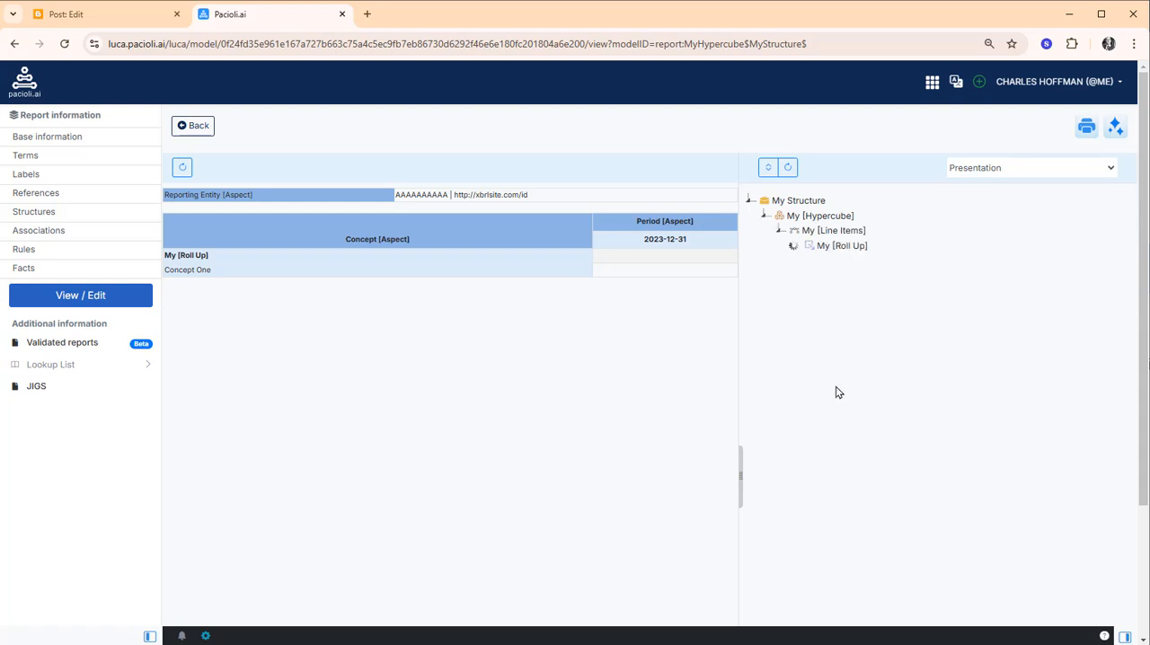
Start a new extension concept under My [Roll Up] with the standard label "Concept Two"
right_click(850, 247)
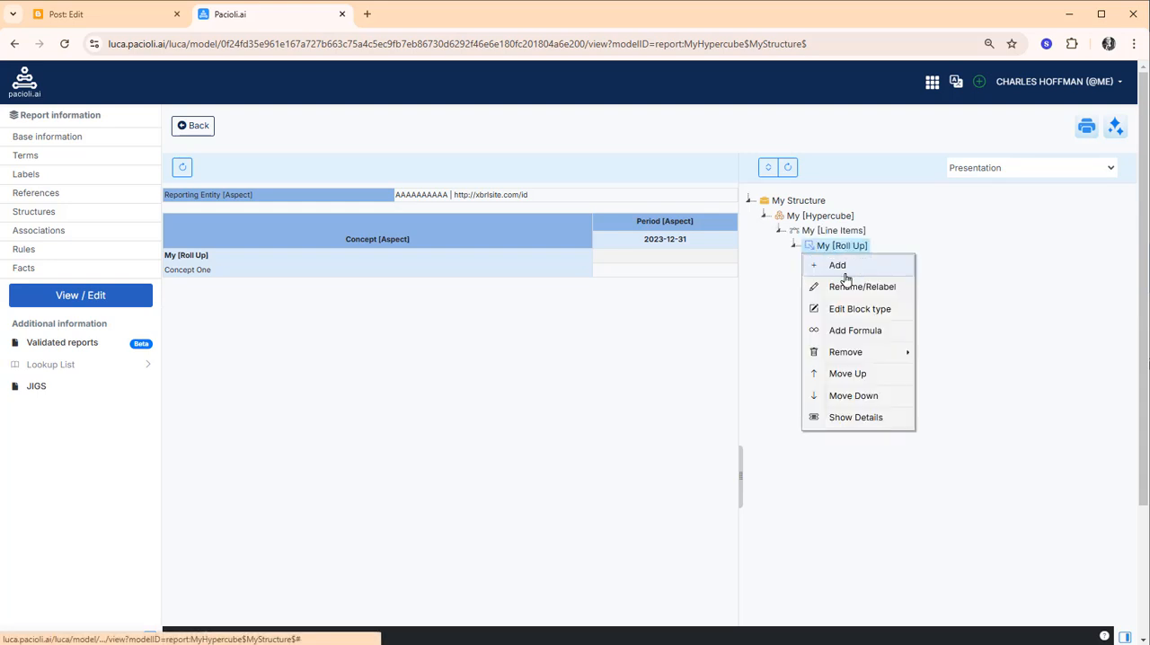
click(853, 268)
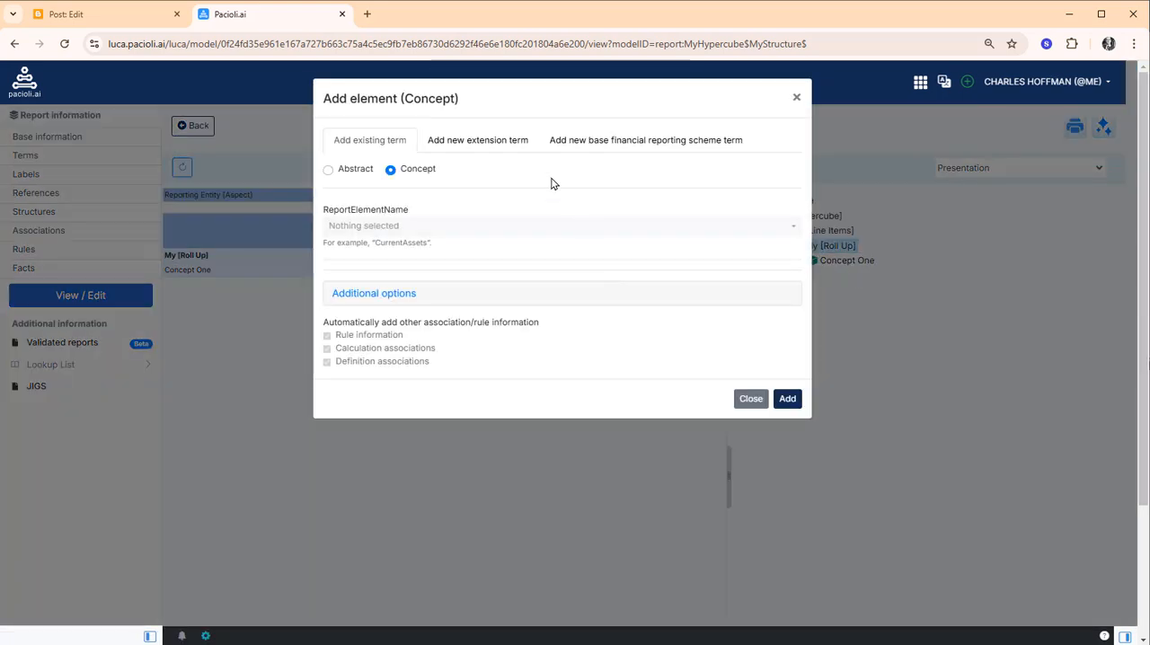
click(459, 144)
click(419, 232)
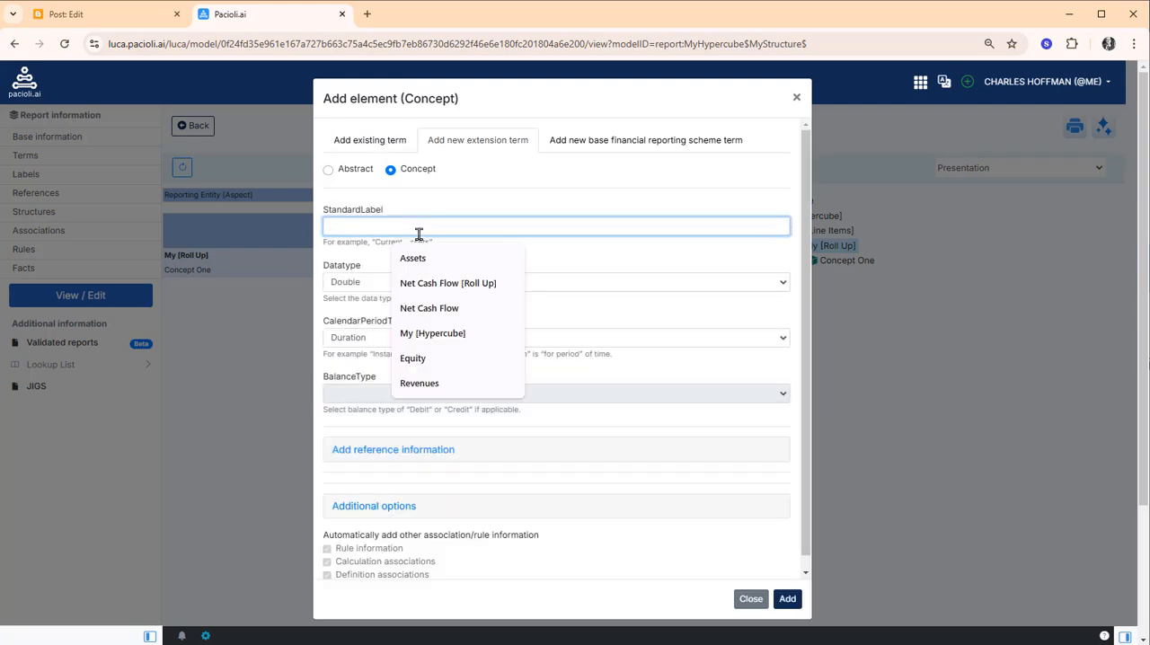
text(Concept Two)
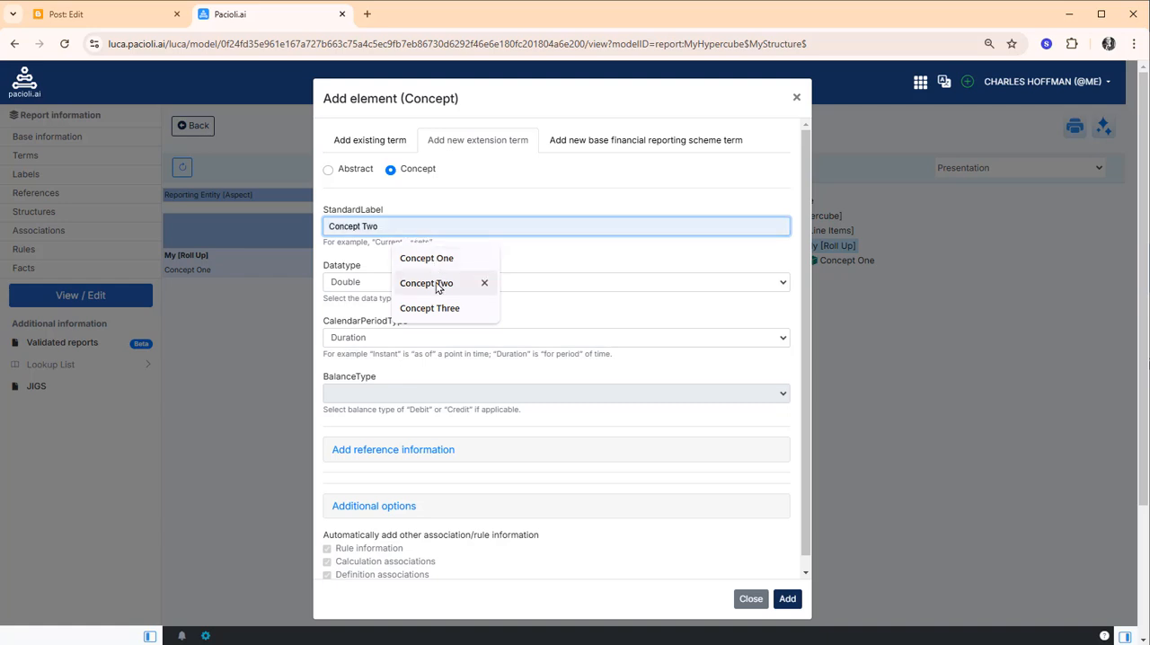
click(440, 284)
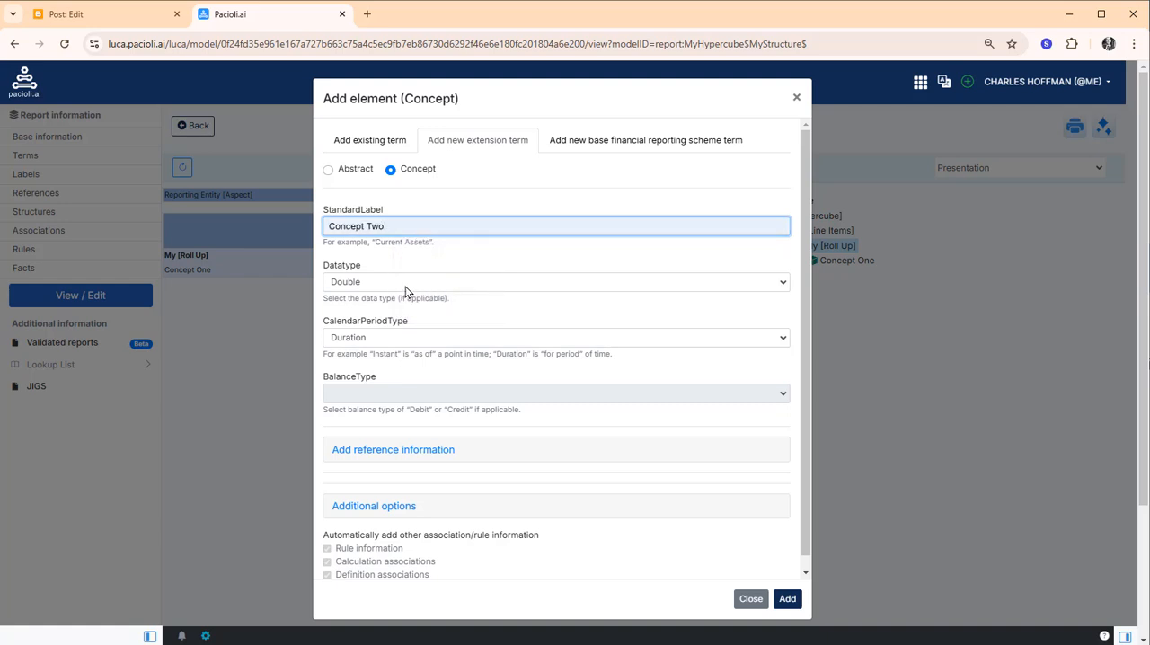
Set Concept Two's datatype to Monetary, calendar period type to Instant and balance type to Debit, and add it to the model
click(406, 284)
click(390, 415)
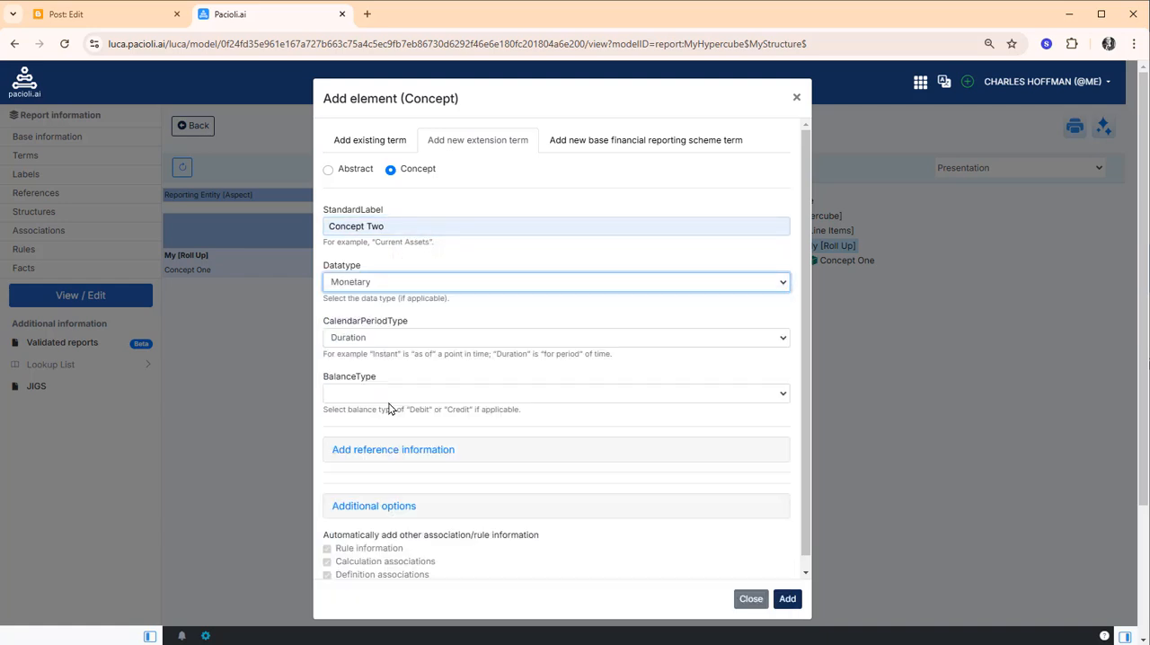
click(387, 340)
click(377, 371)
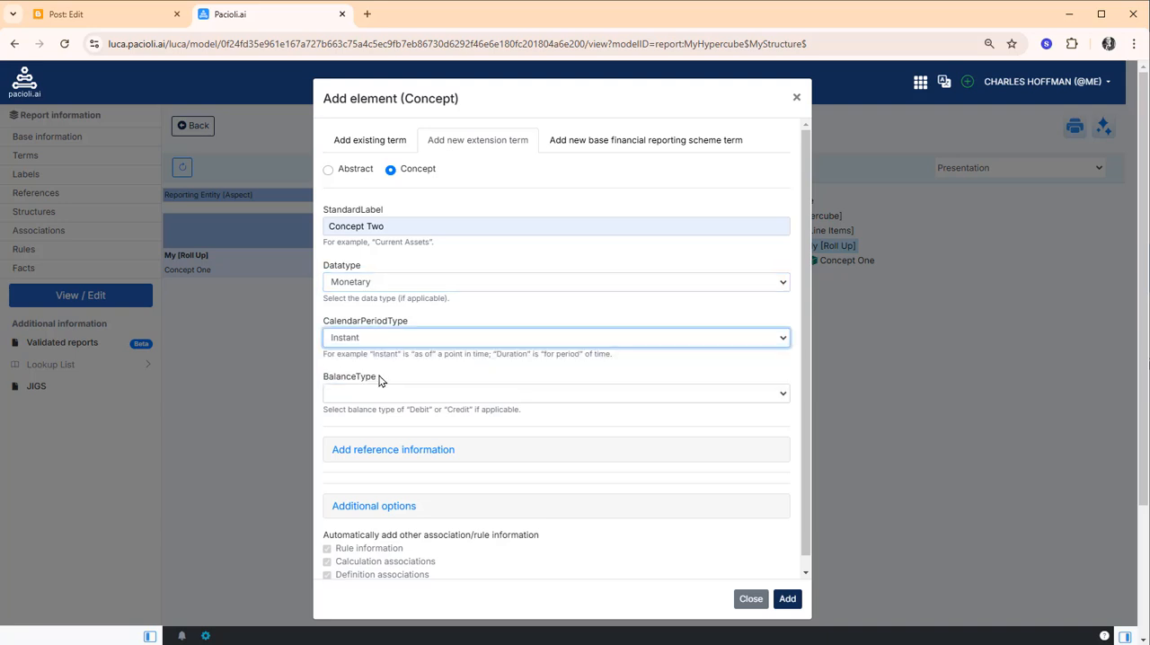
click(381, 393)
click(366, 430)
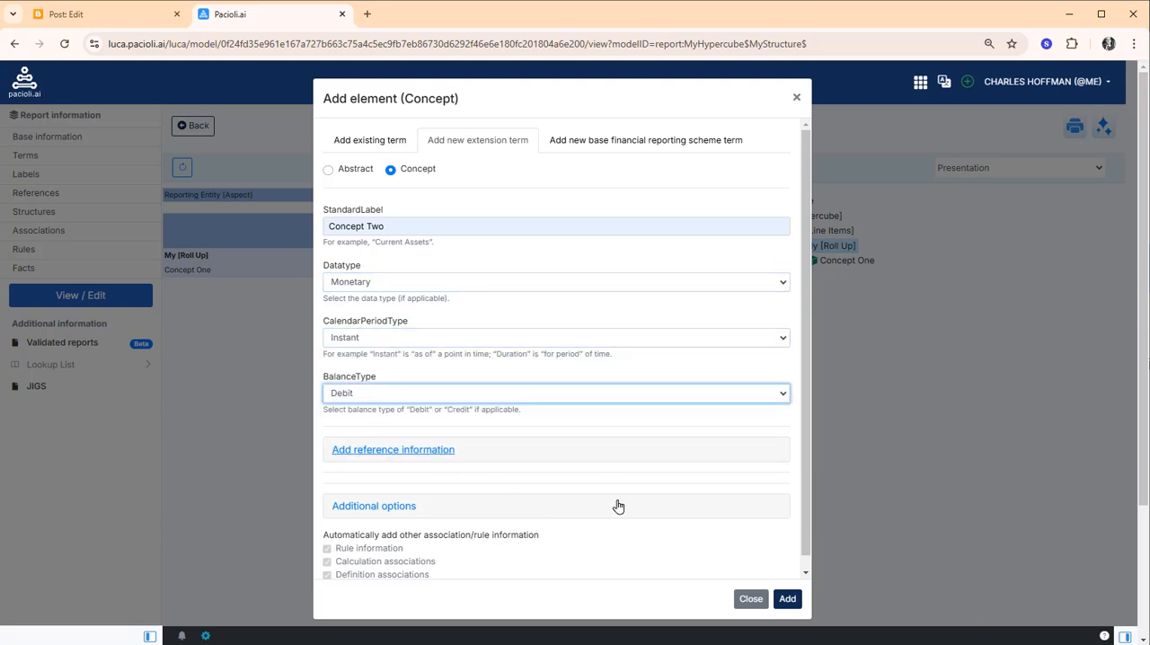
click(787, 599)
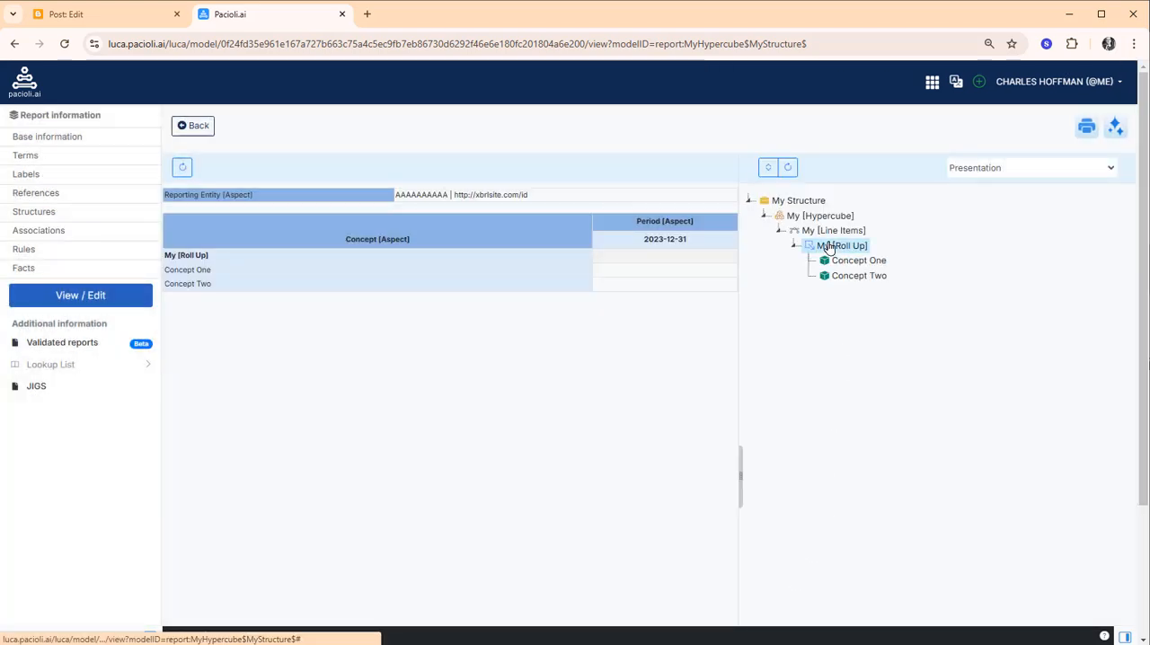
Start another new extension concept under My [Roll Up] with the standard label "My Total"
right_click(829, 248)
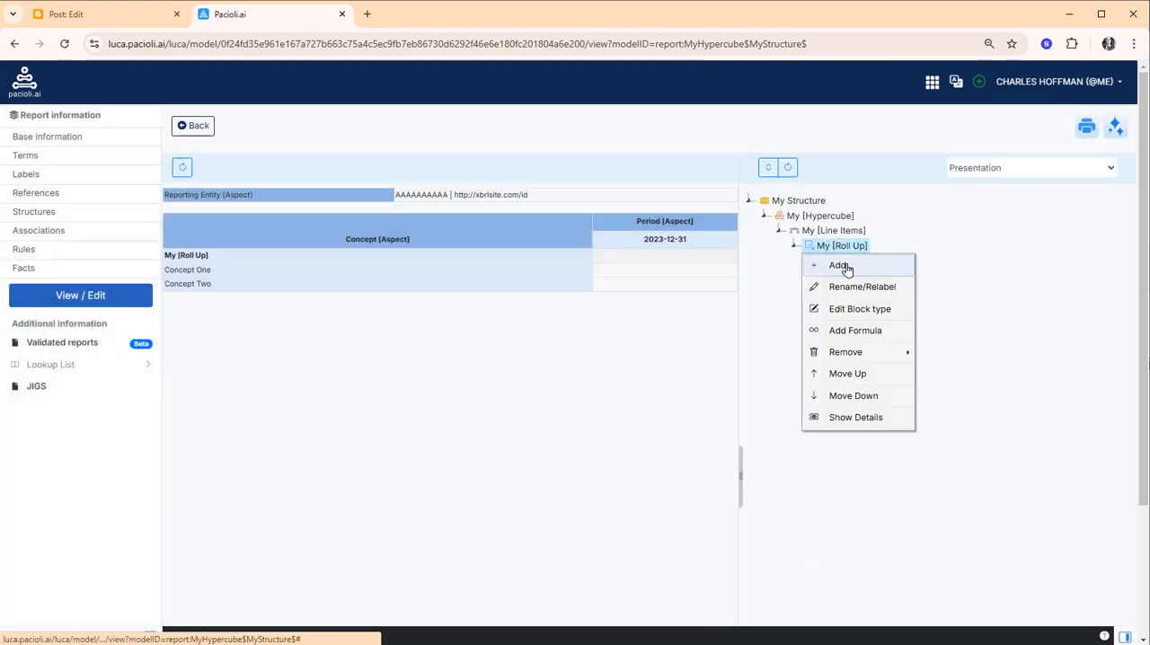
click(845, 267)
click(477, 142)
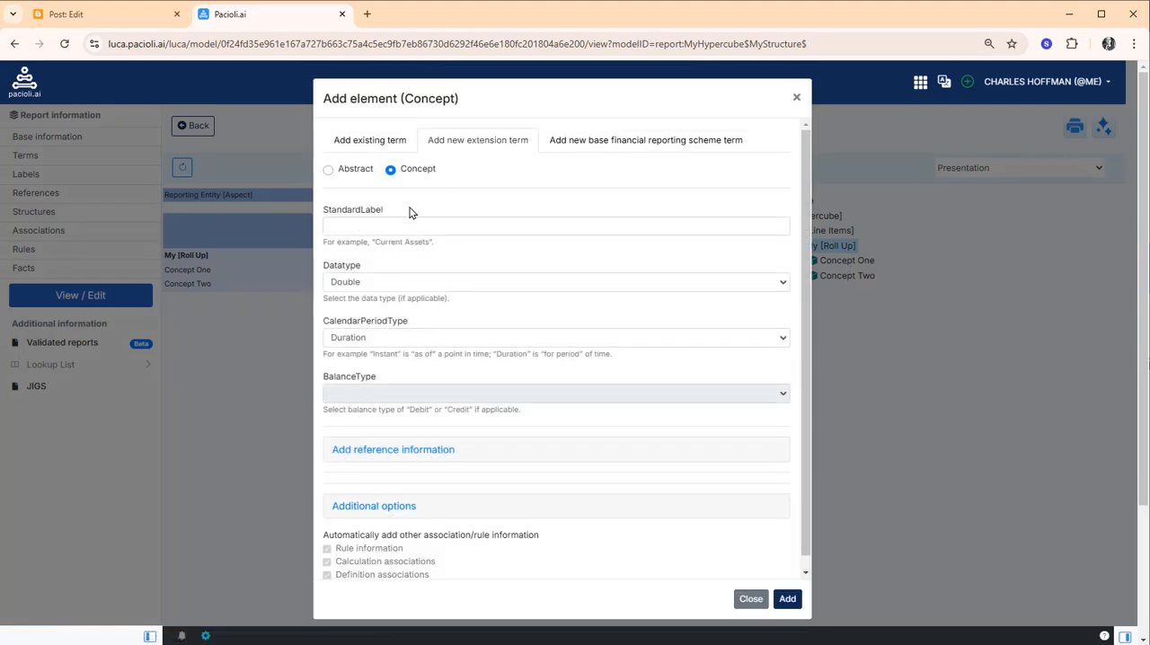
click(396, 226)
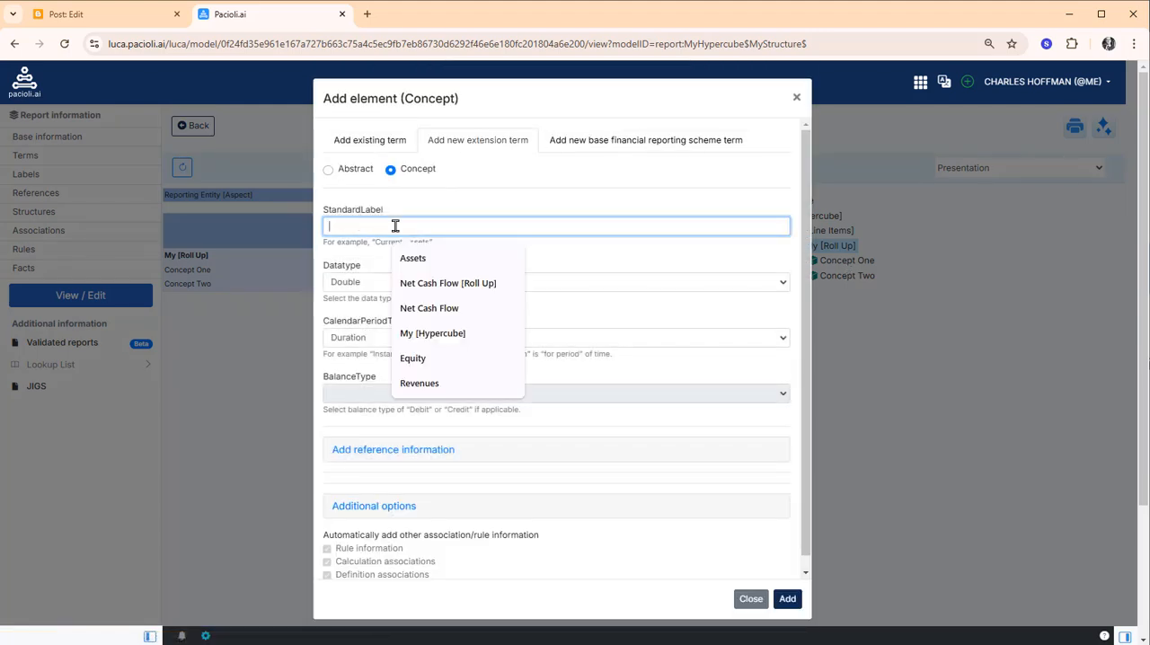
text(My Total)
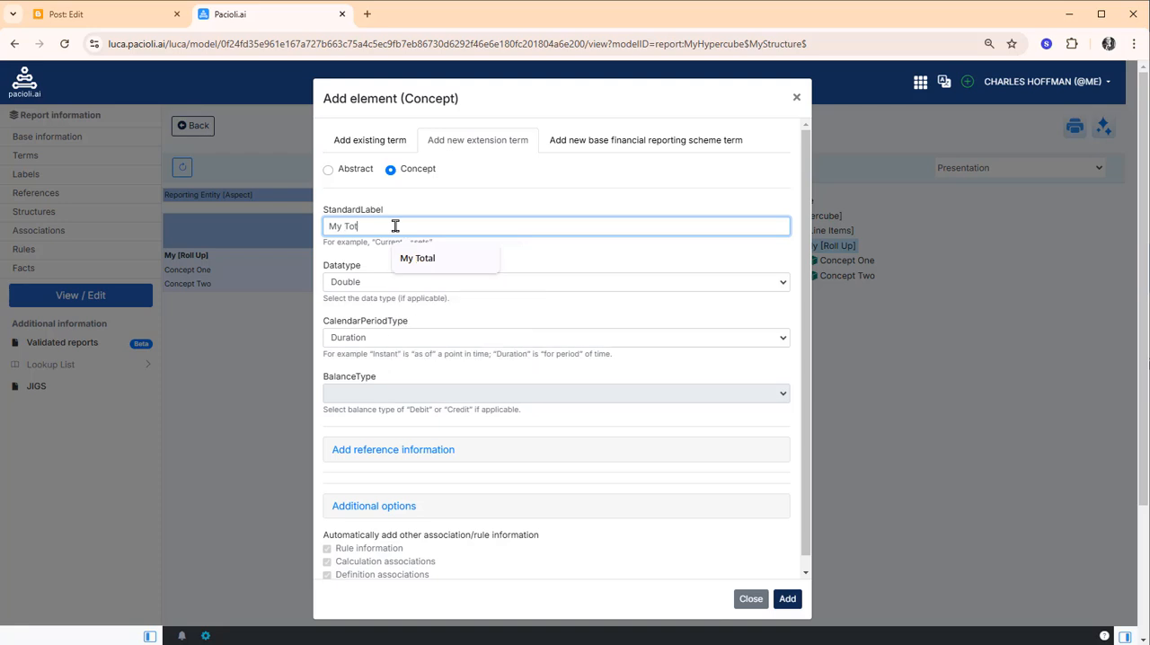
Set My Total's datatype to Monetary, calendar period type to Instant and balance type to Debit, and add it to the model
click(386, 282)
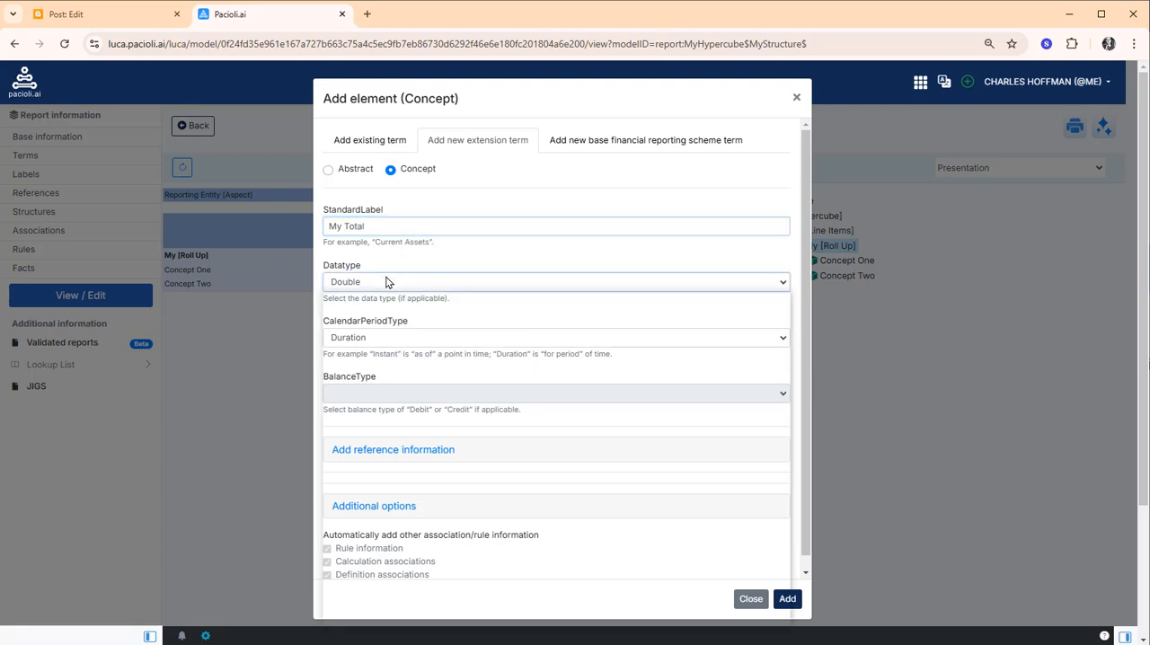
click(382, 417)
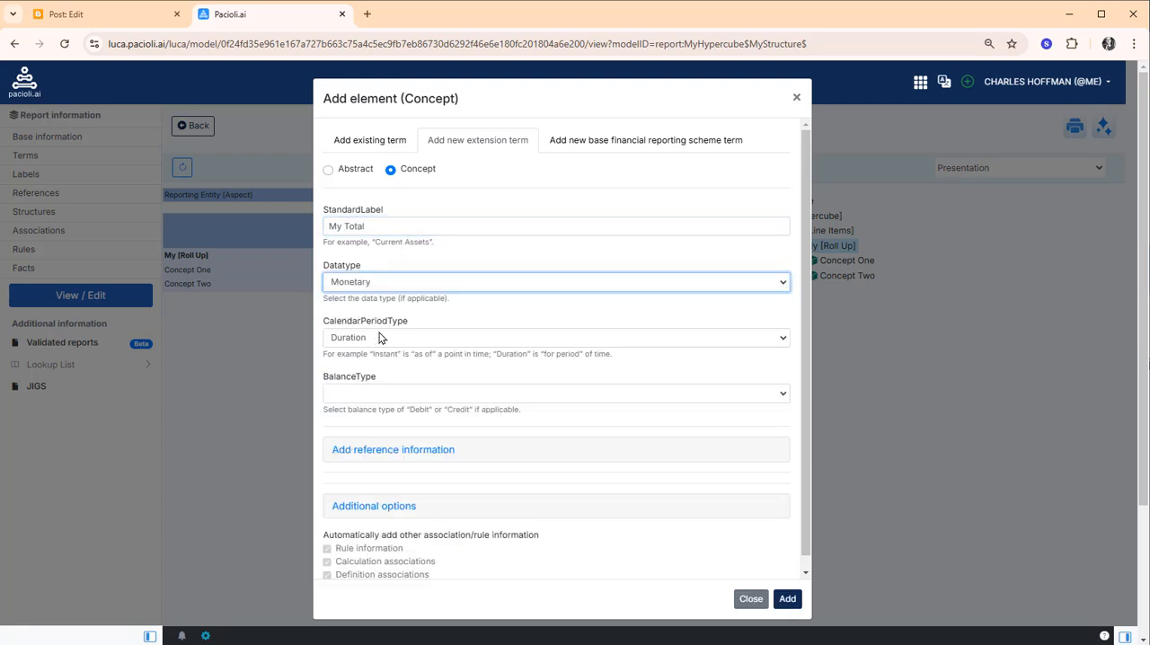
click(382, 338)
click(372, 374)
click(373, 395)
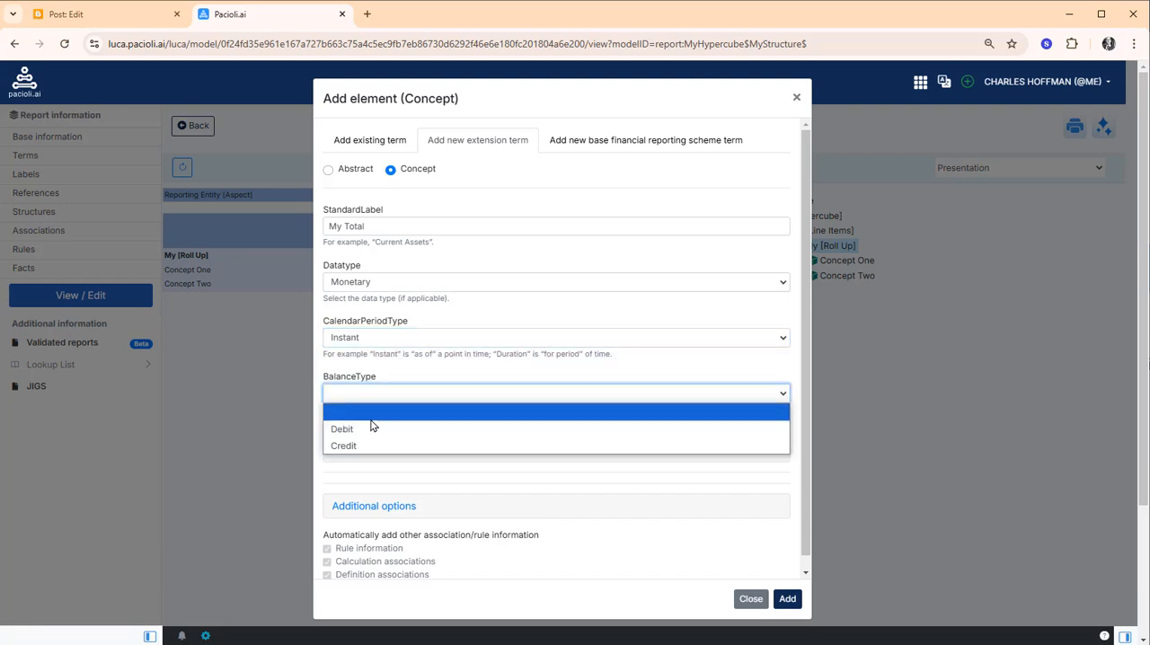
click(369, 428)
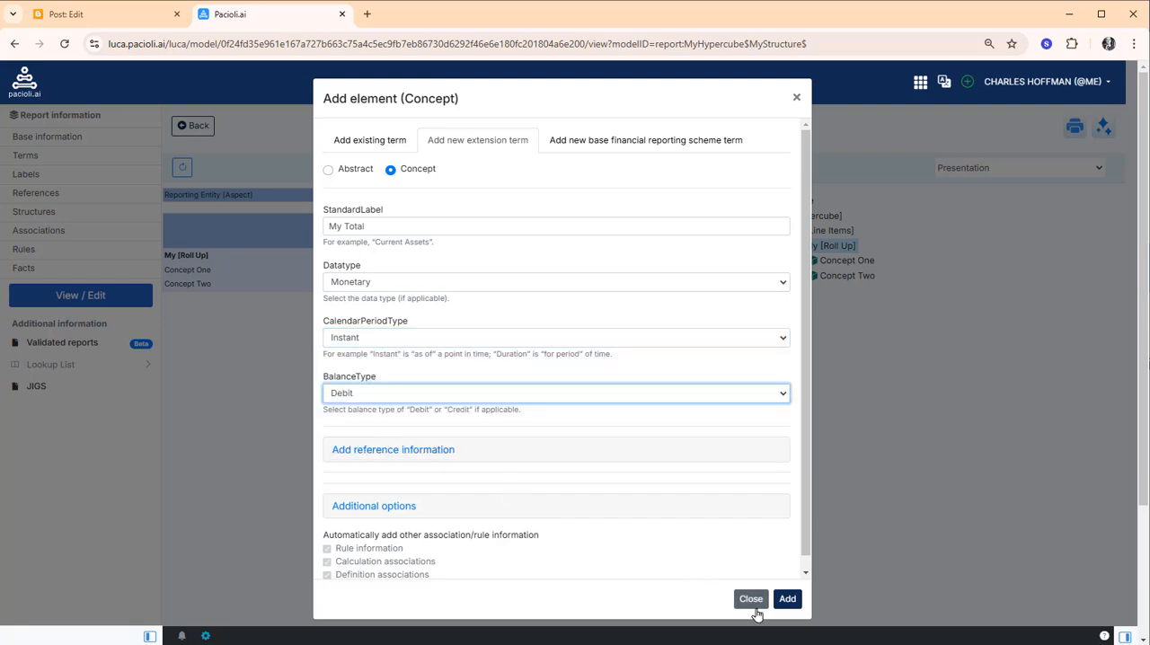
click(787, 599)
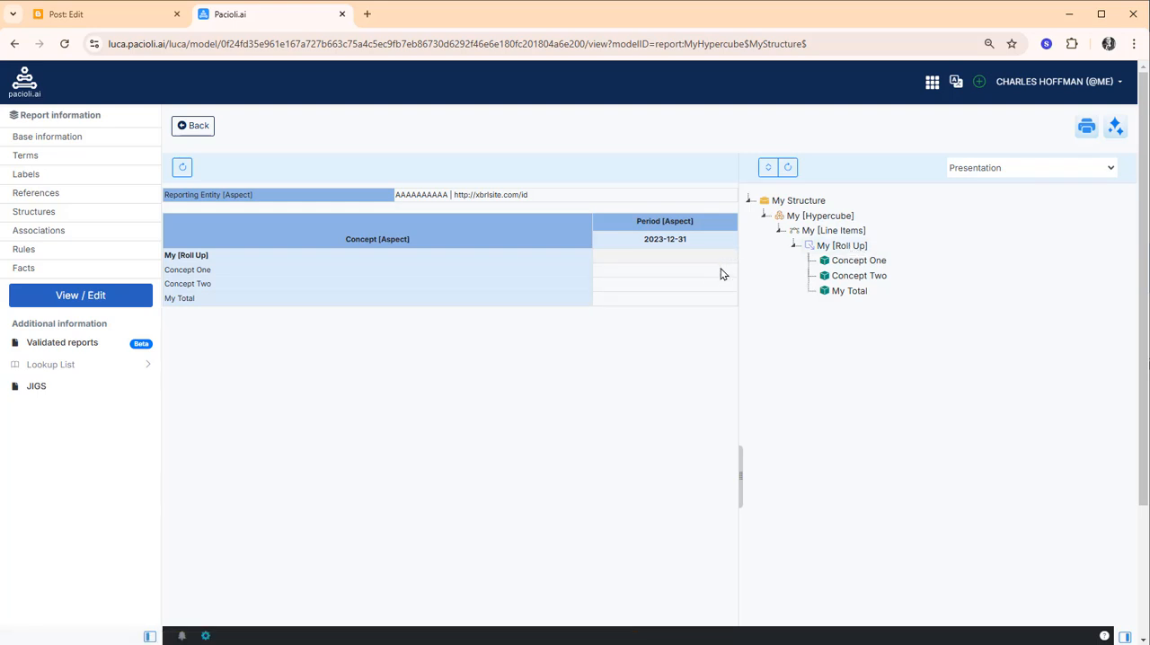
Check the model's Calculation associations, then return to the Presentation view
click(1005, 174)
click(997, 200)
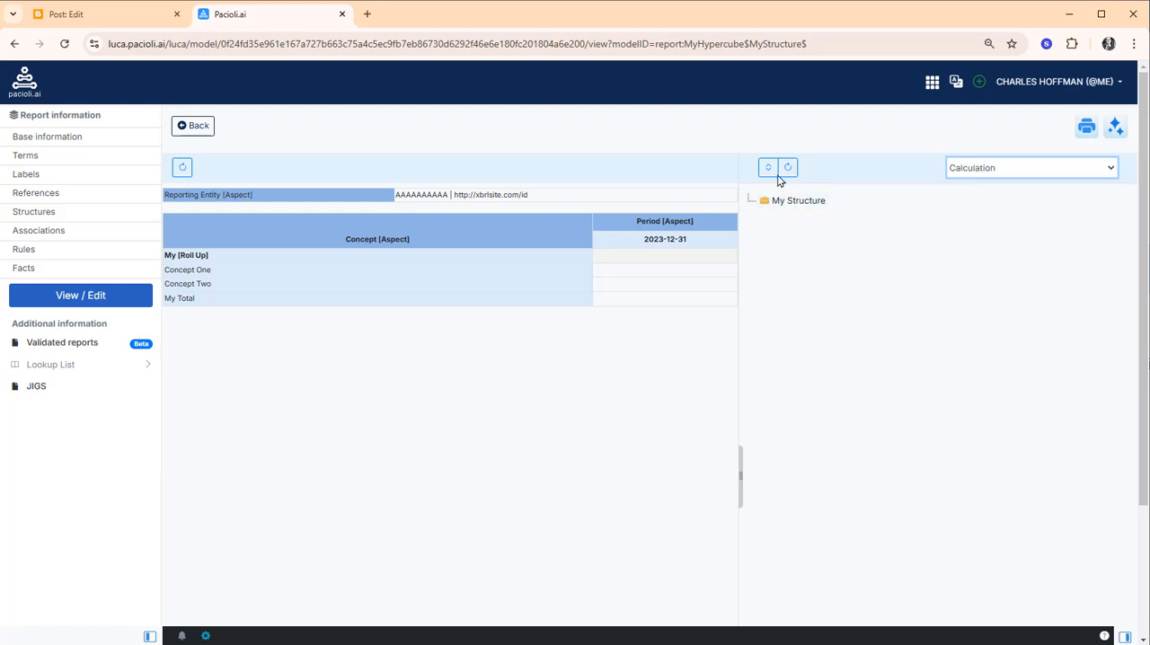
click(962, 176)
click(983, 183)
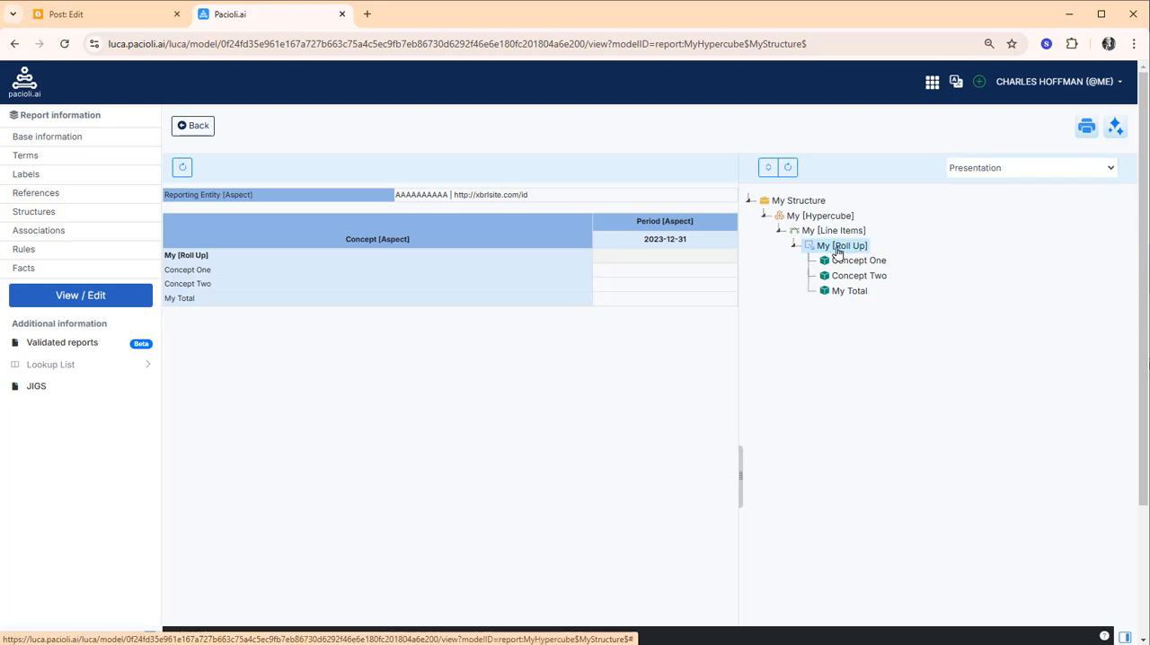
Change the block type of My [Roll Up] to RollUp
right_click(841, 249)
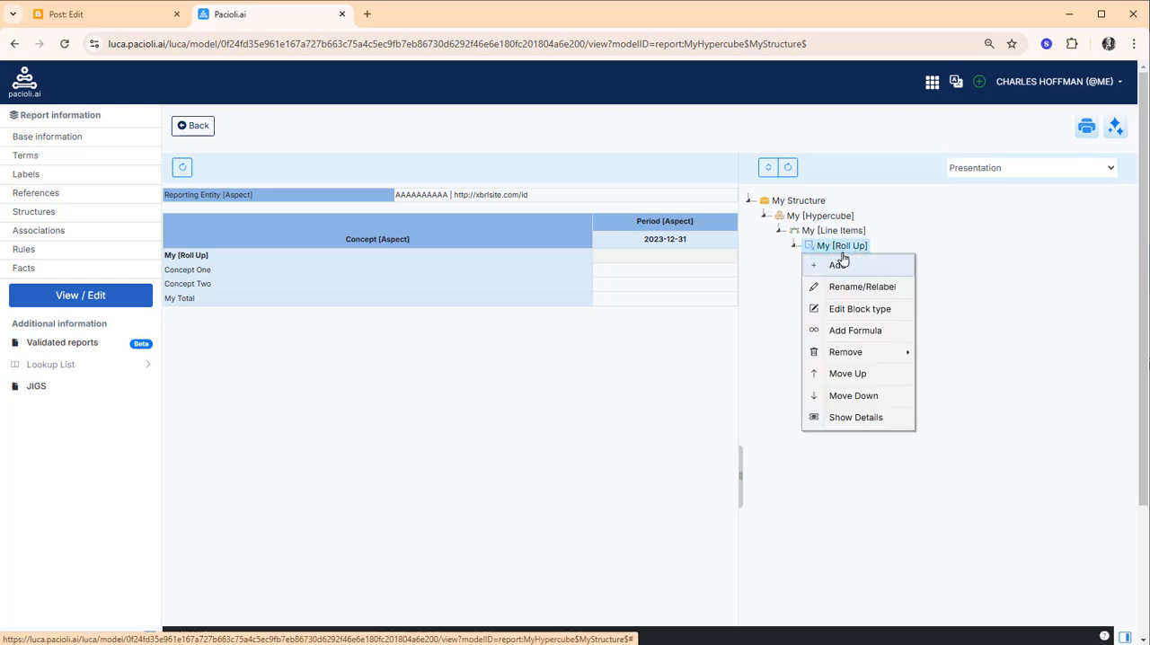
click(847, 316)
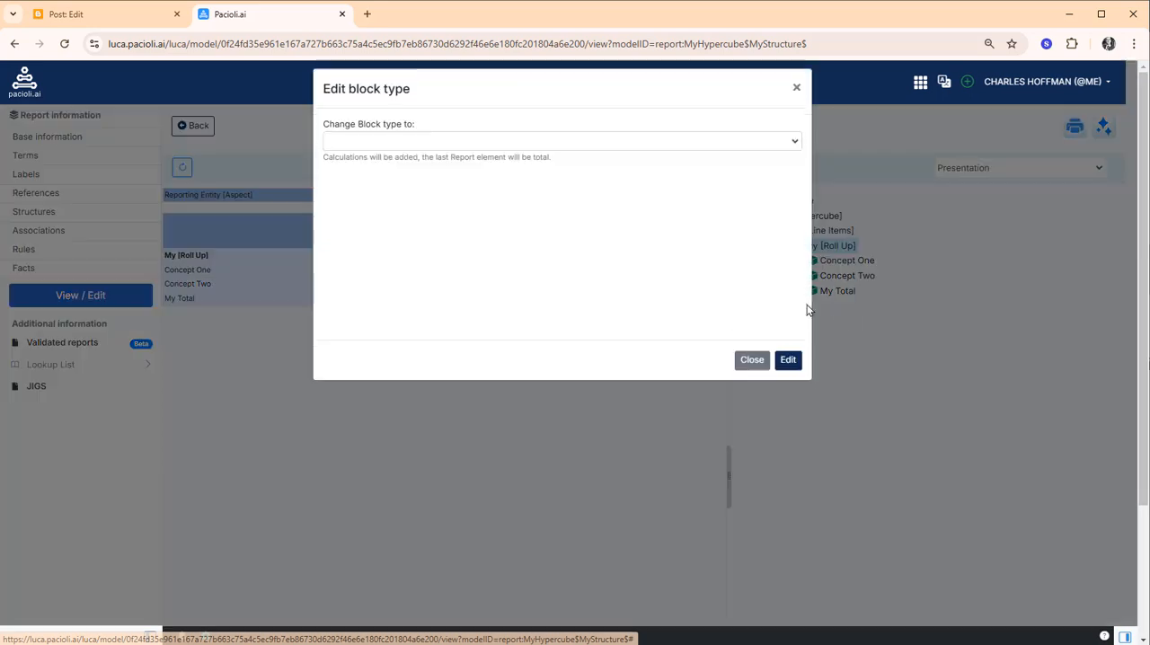
click(396, 155)
click(381, 187)
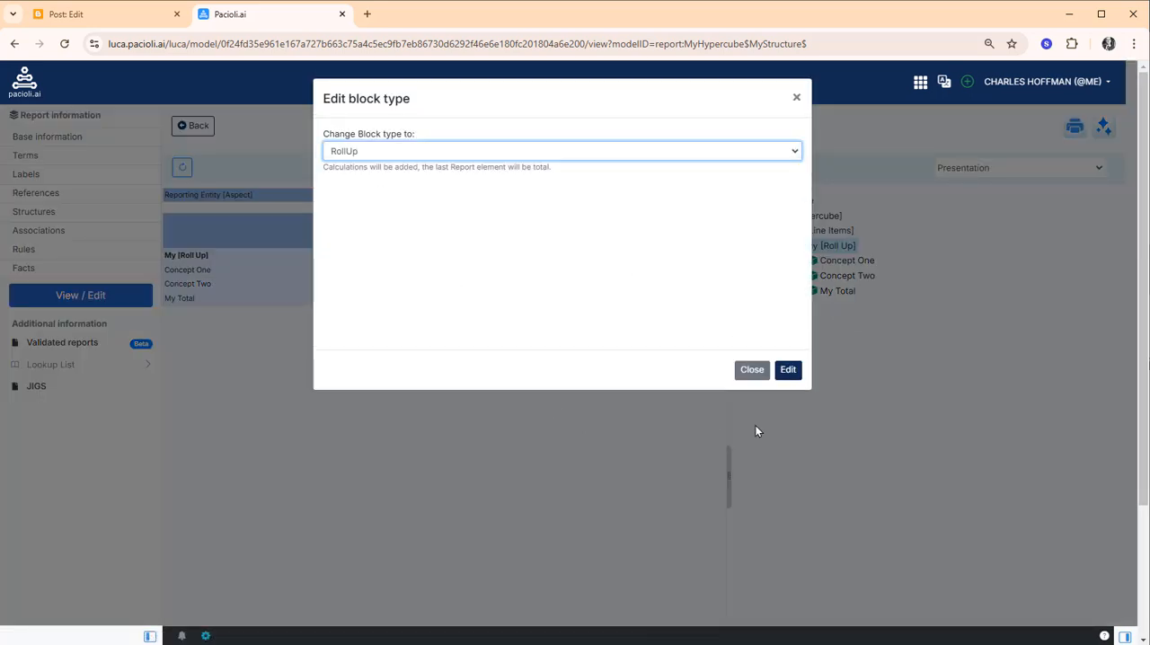
click(789, 369)
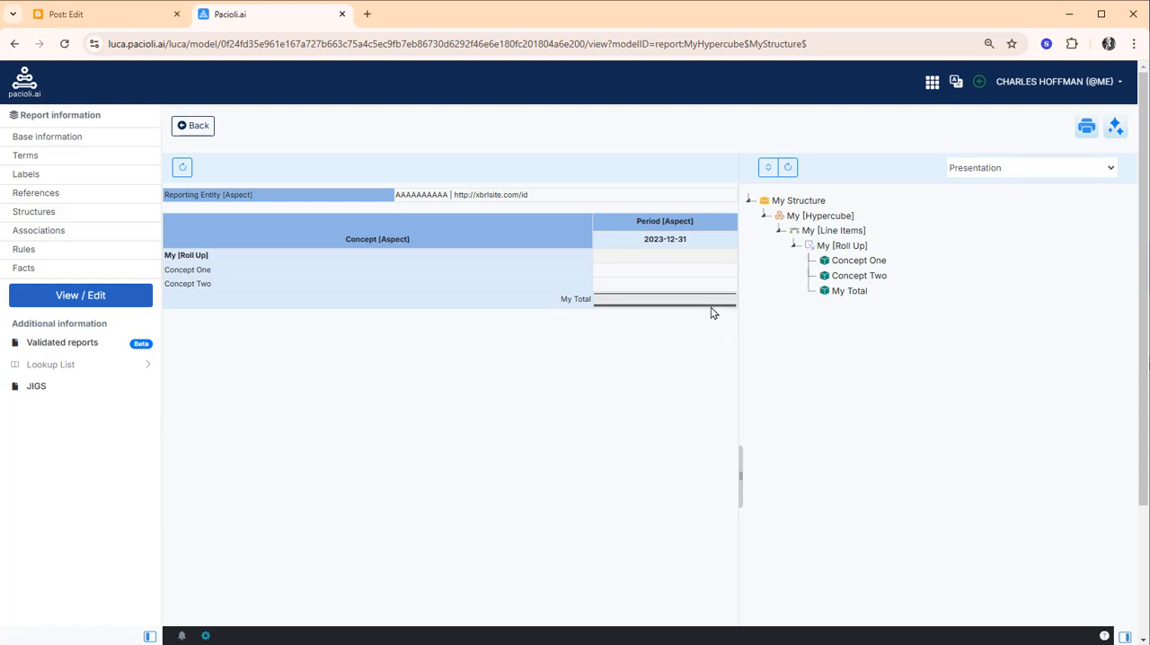
Examine how the roll-up's concepts are arranged in the Calculation and Definition association trees, then return to the Presentation view
click(993, 171)
click(988, 201)
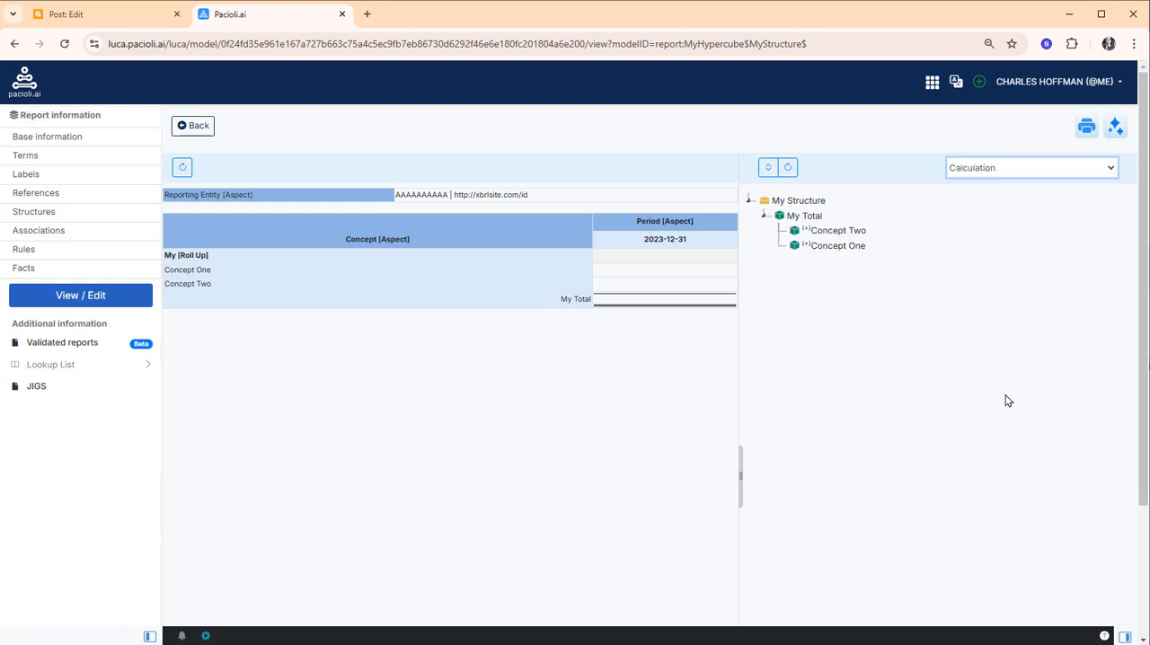
click(998, 173)
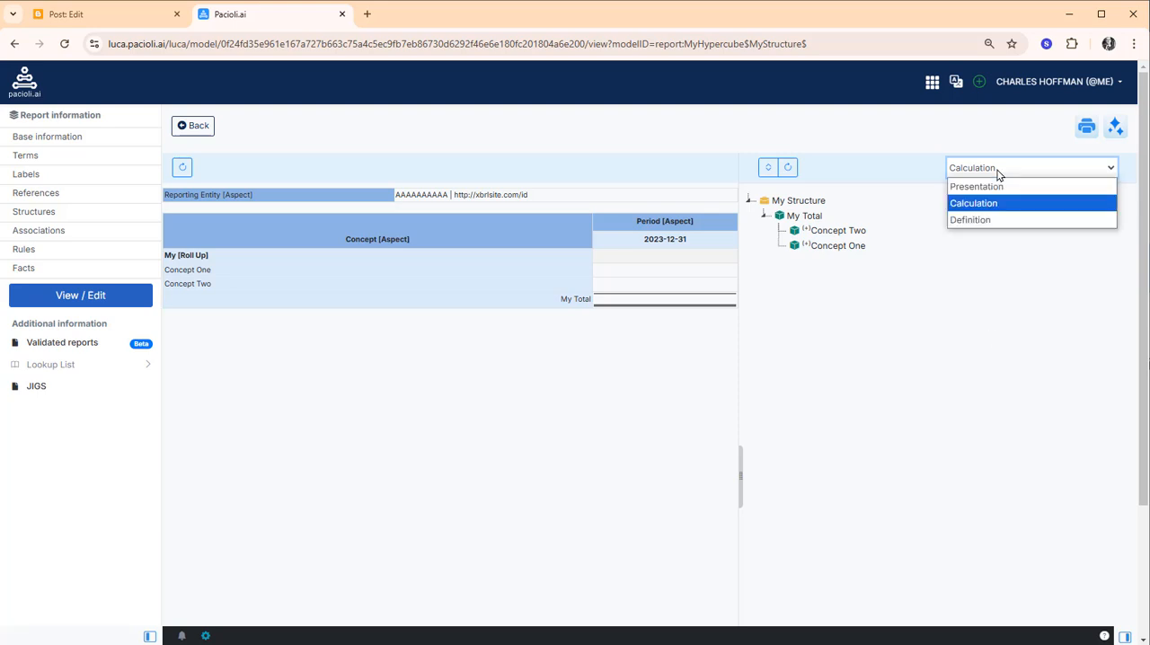
click(988, 220)
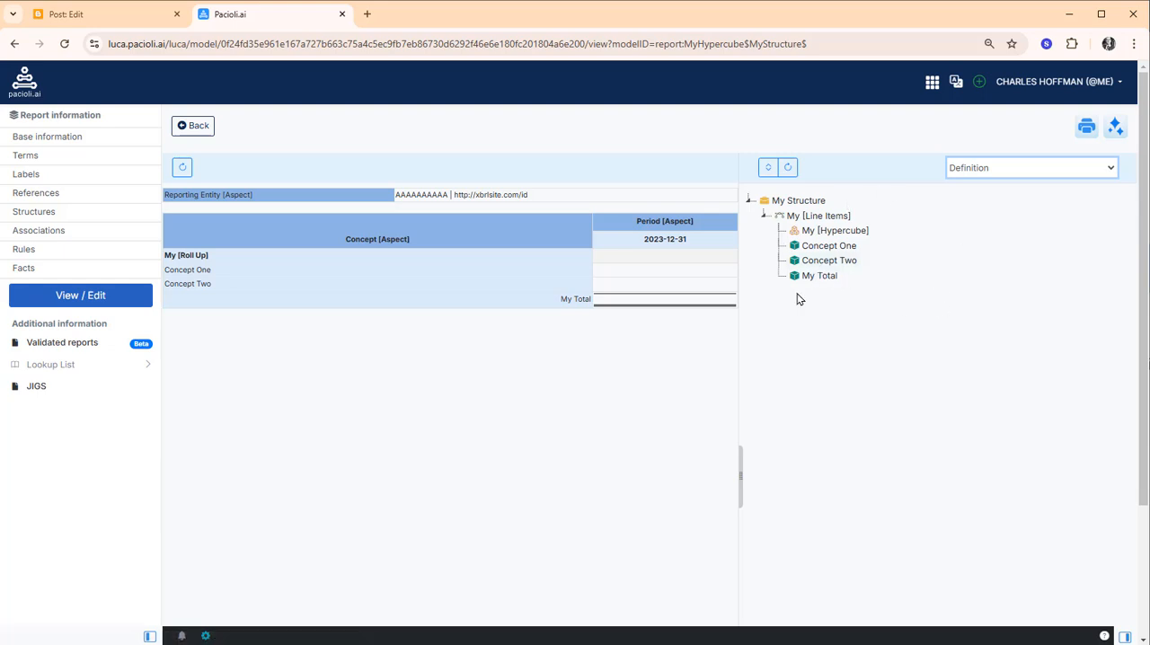
click(1011, 179)
click(1005, 186)
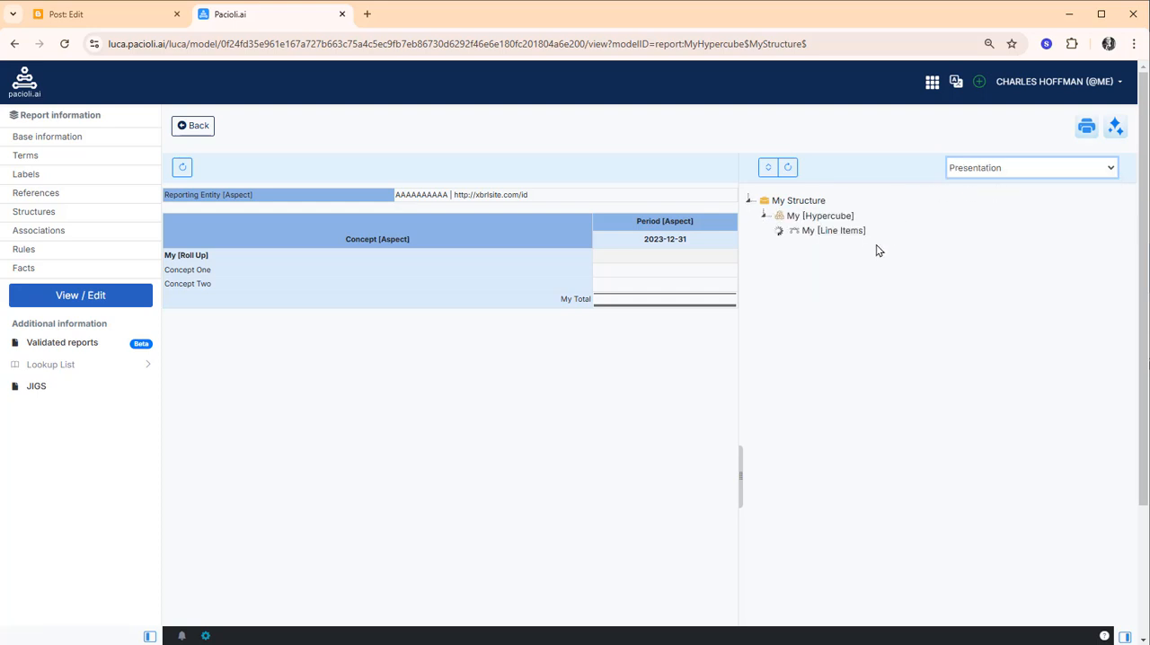
Add a new extension concept, Concept Three, under My [Roll Up] with datatype Monetary, calendar period type Instant and balance type Debit
click(851, 248)
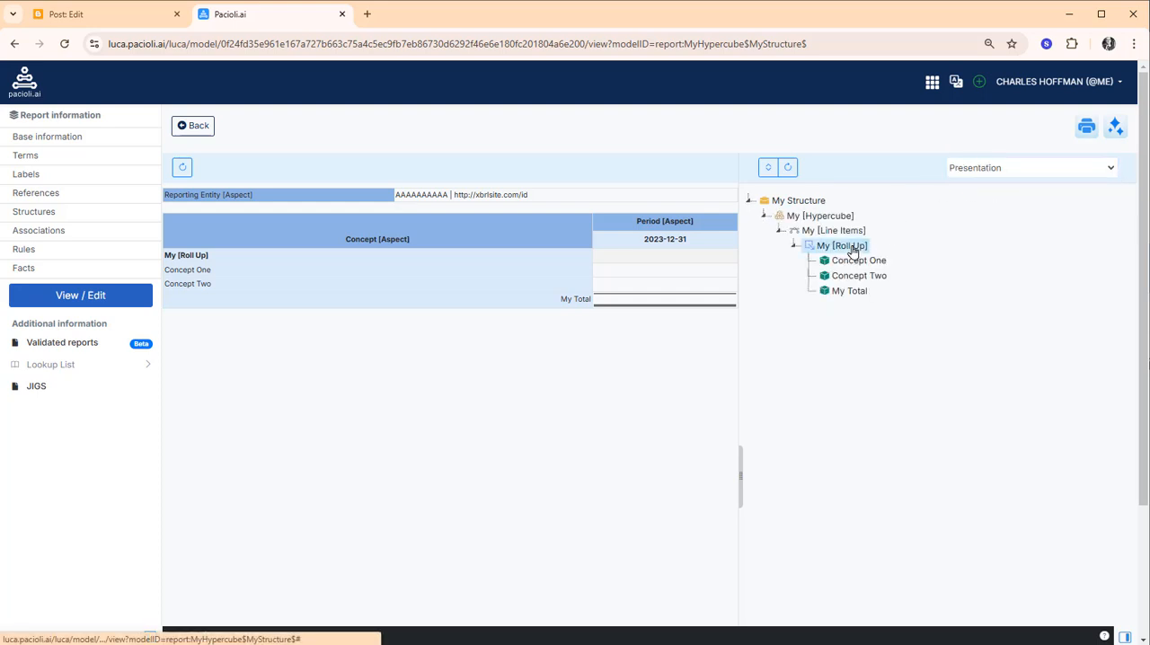
right_click(853, 251)
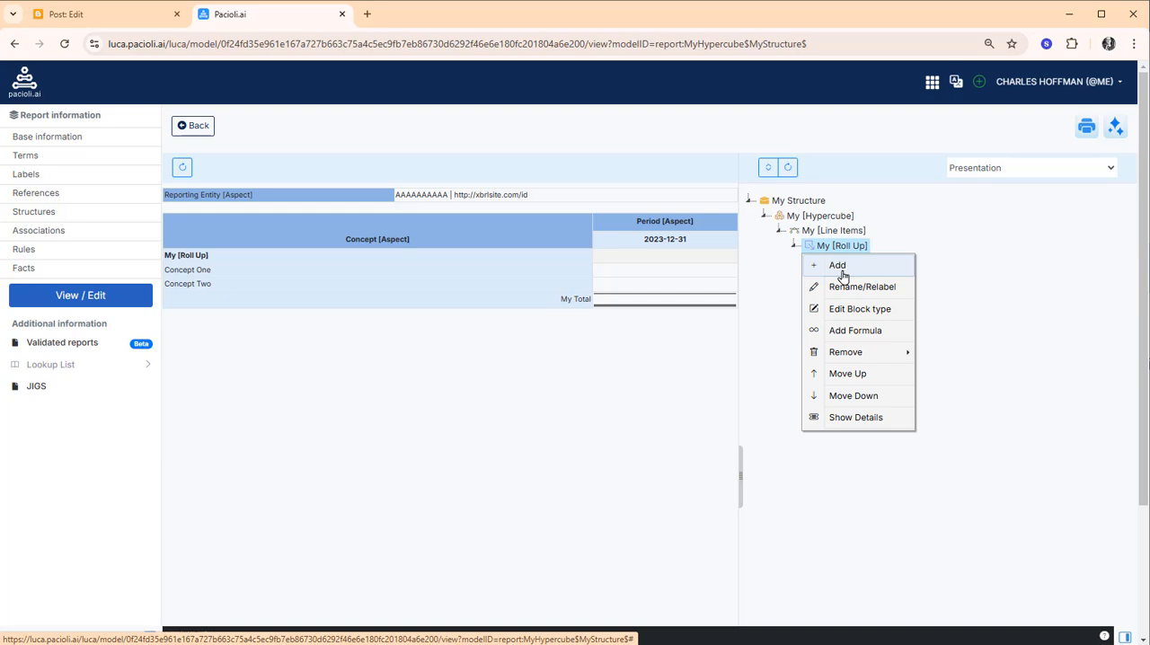
click(842, 270)
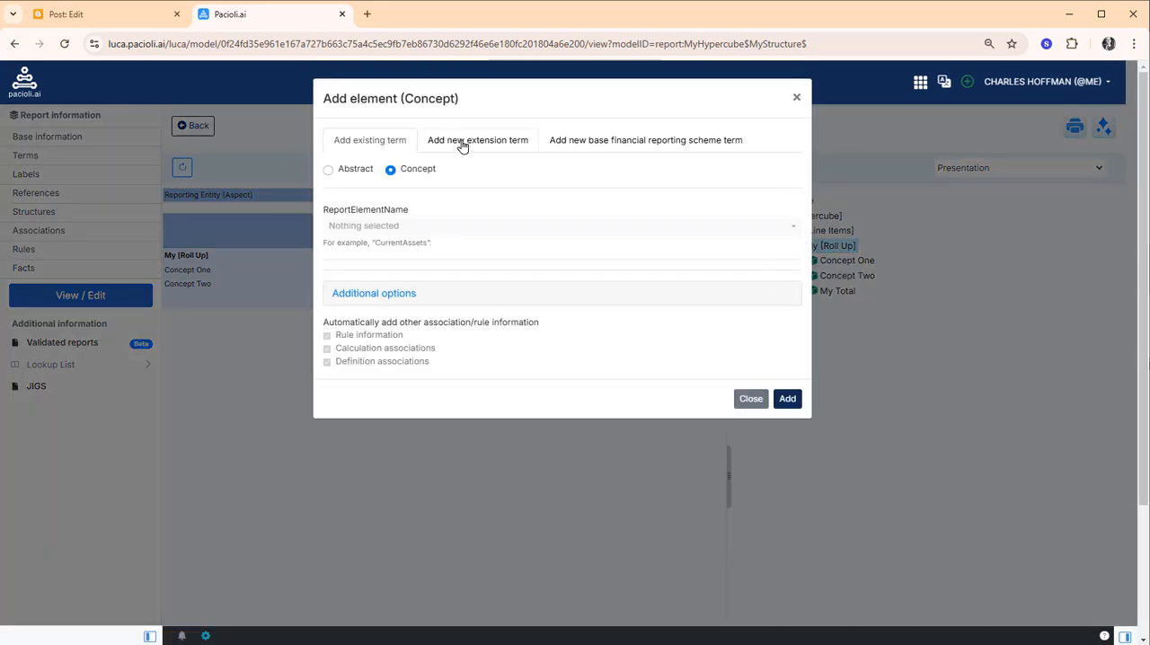
click(462, 144)
click(423, 228)
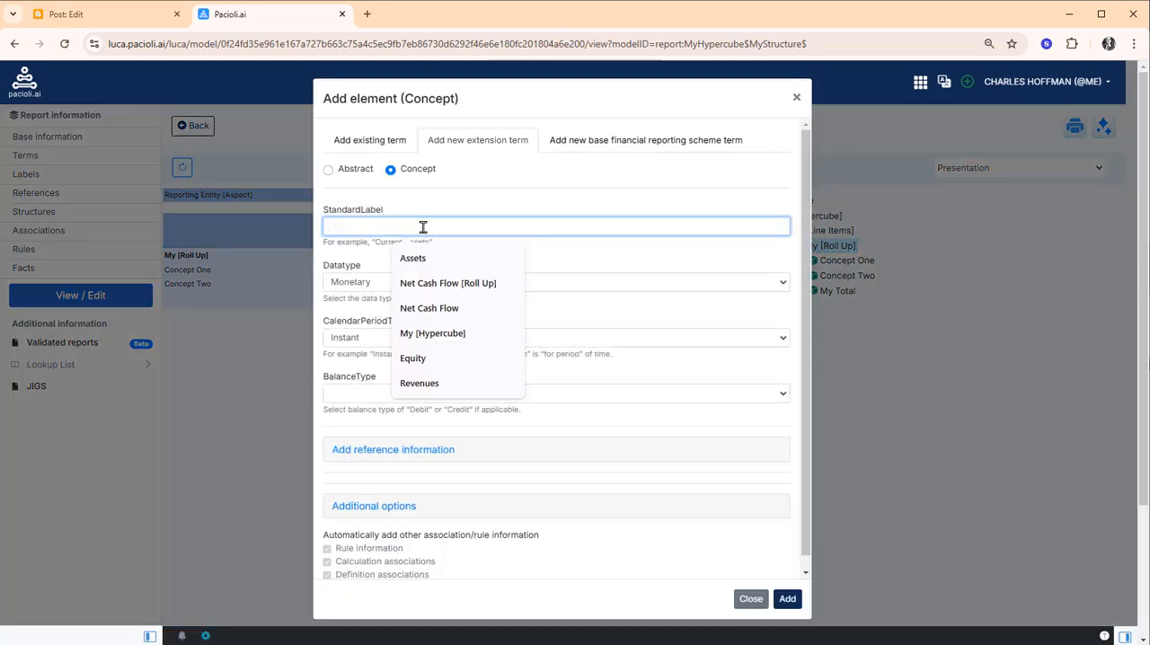
text(Con)
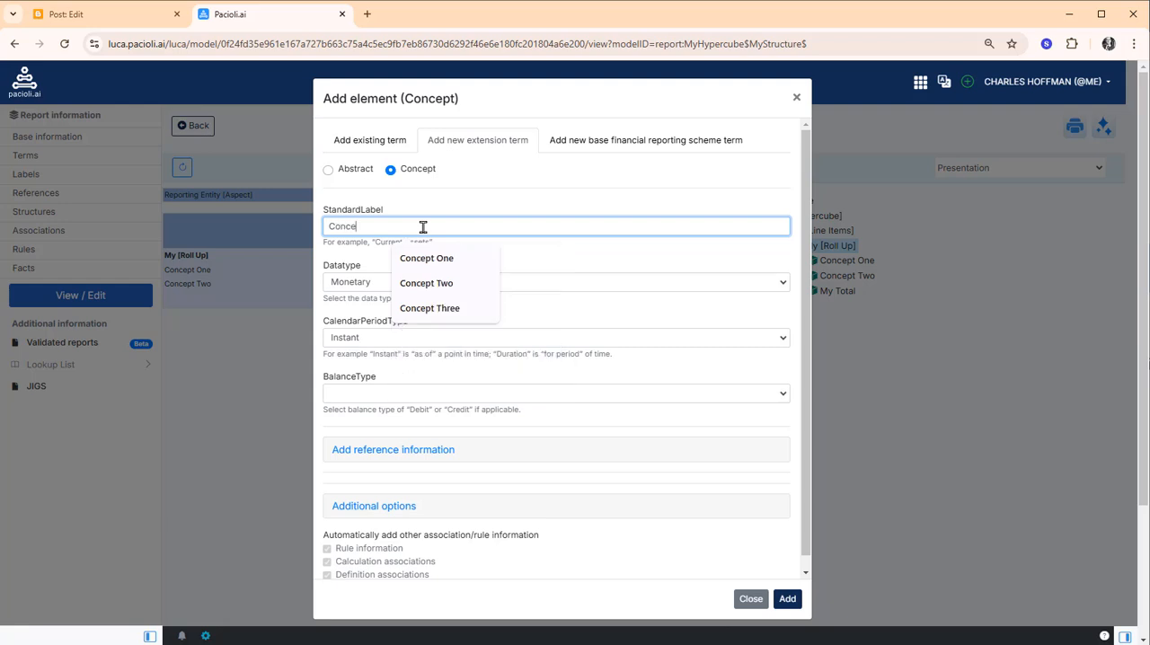
text(ce)
click(457, 308)
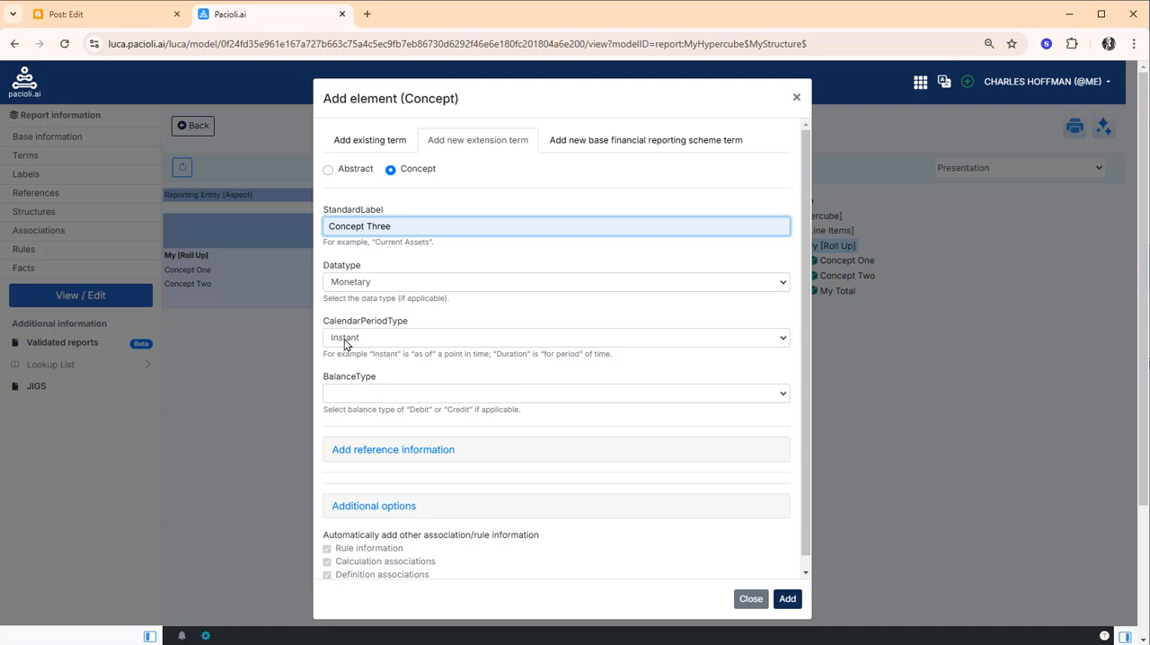
click(370, 396)
click(361, 424)
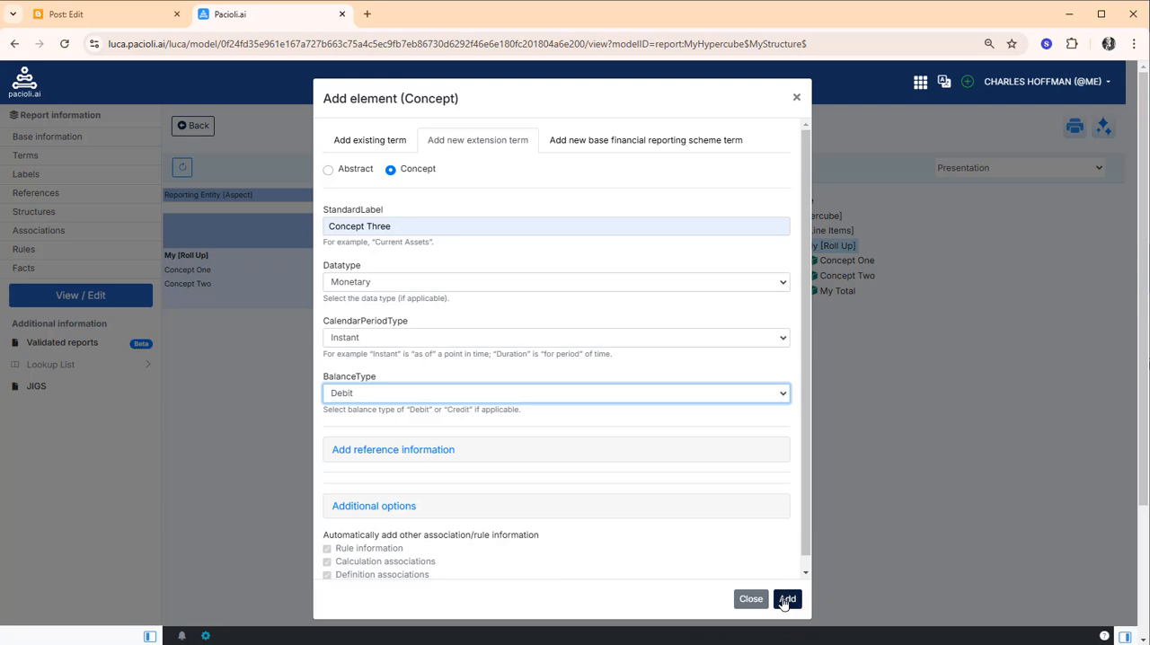
click(784, 600)
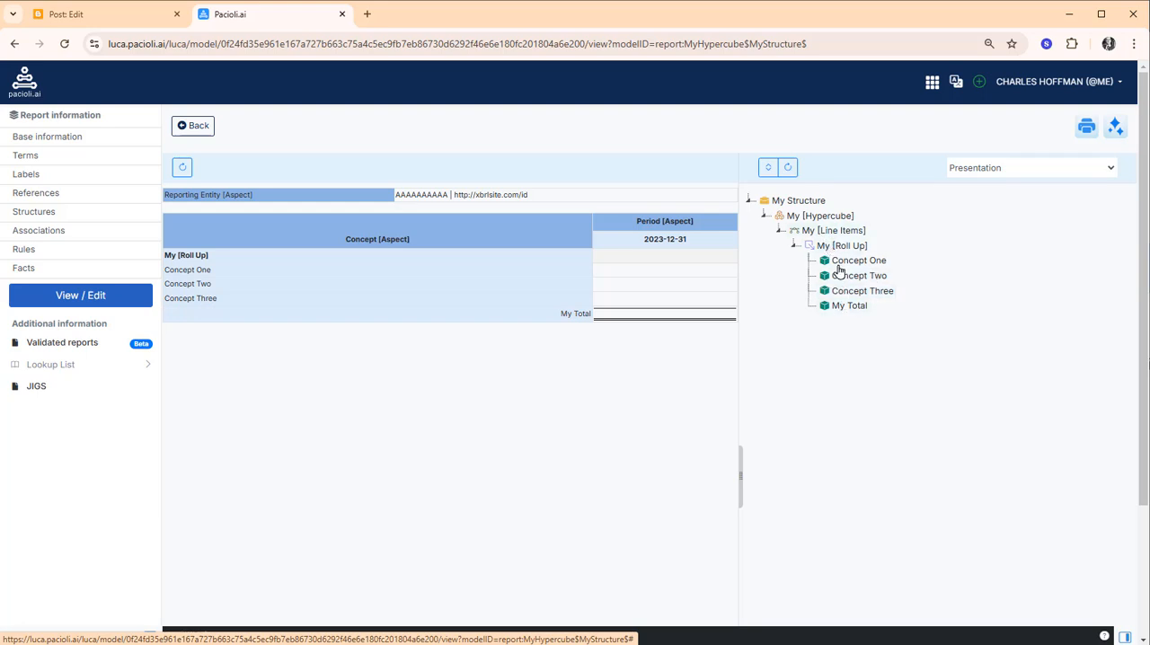
Check where Concept Three sits in the Calculation and Definition association trees, and return to the Presentation view
click(993, 167)
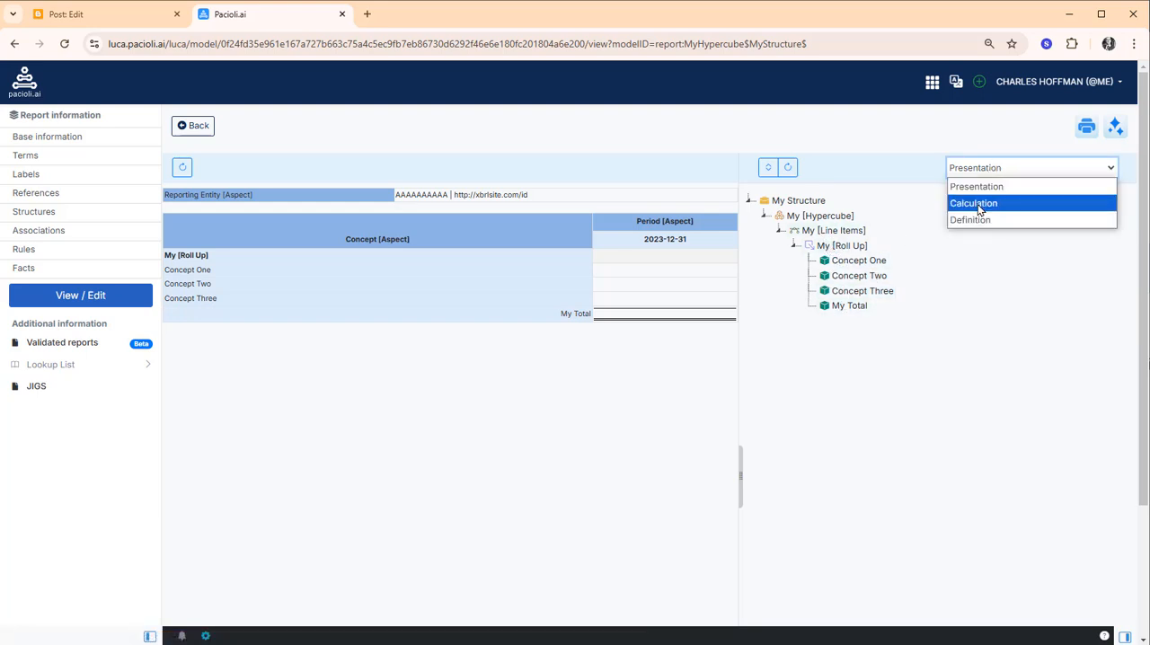
click(982, 205)
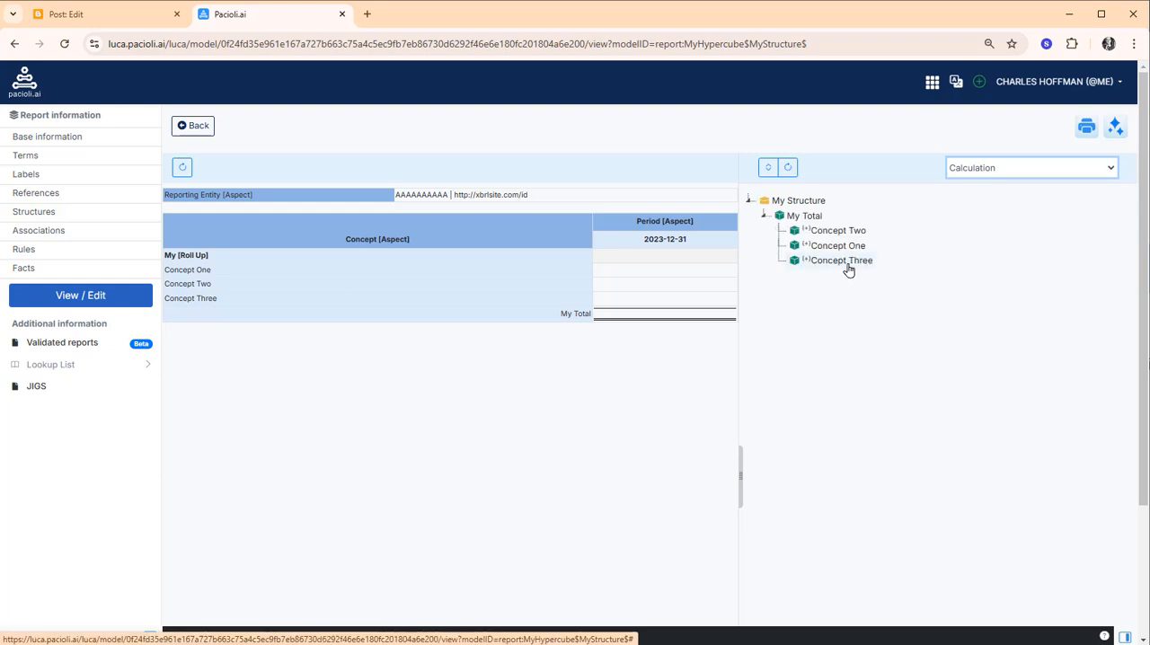
click(993, 169)
click(978, 218)
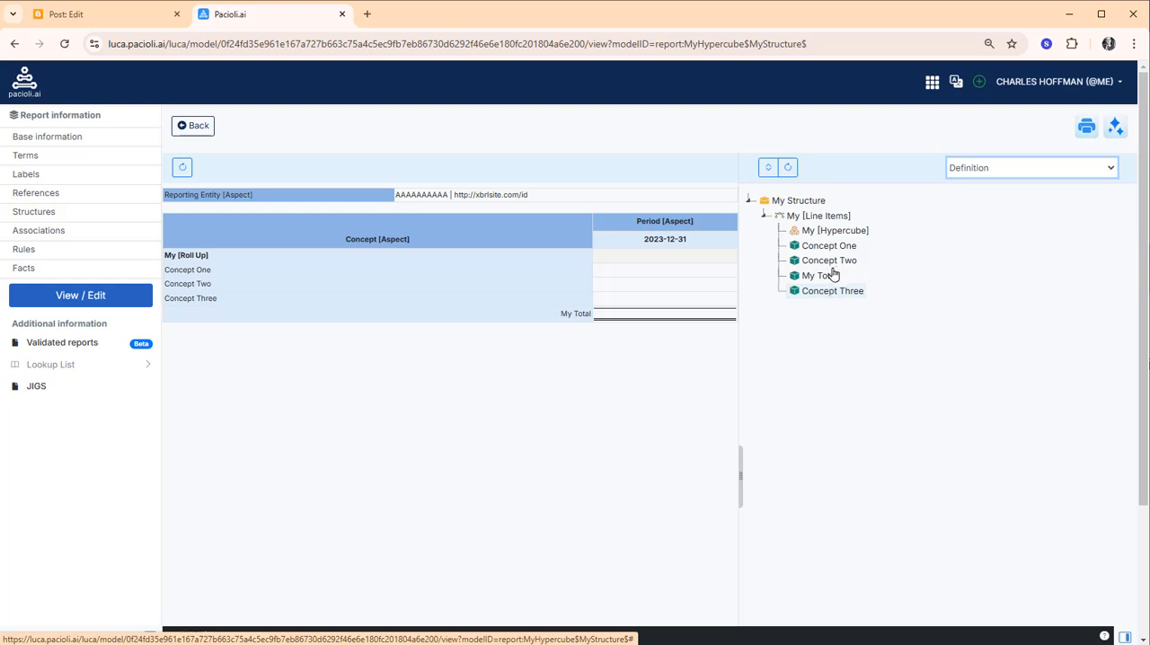
click(833, 222)
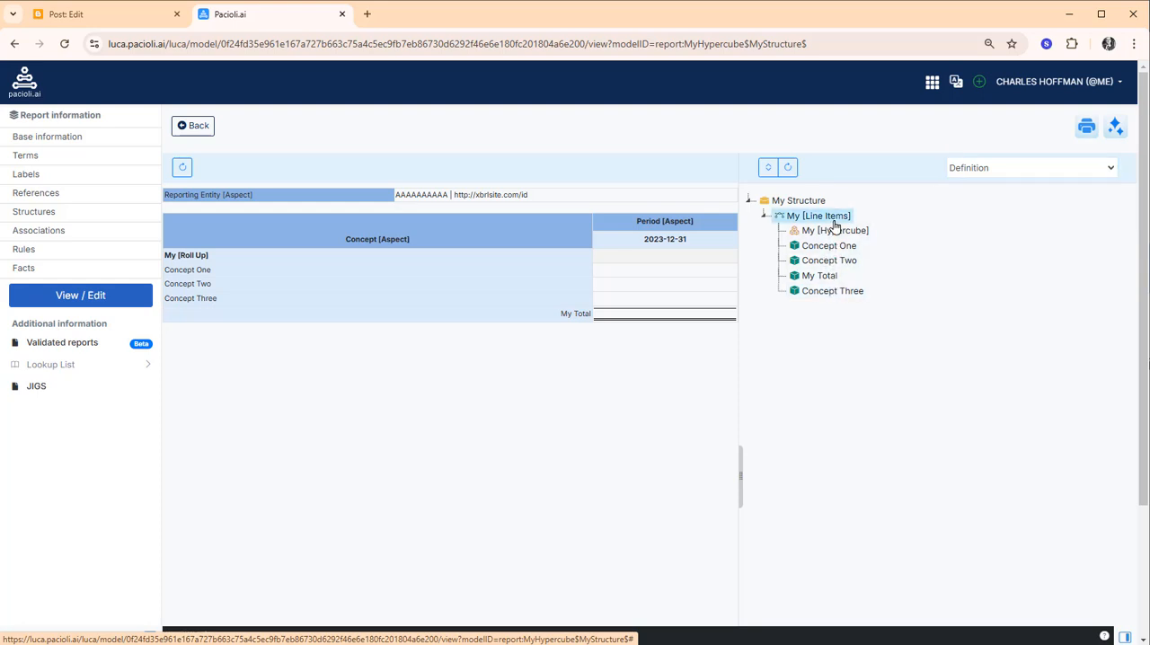
click(1007, 171)
click(996, 186)
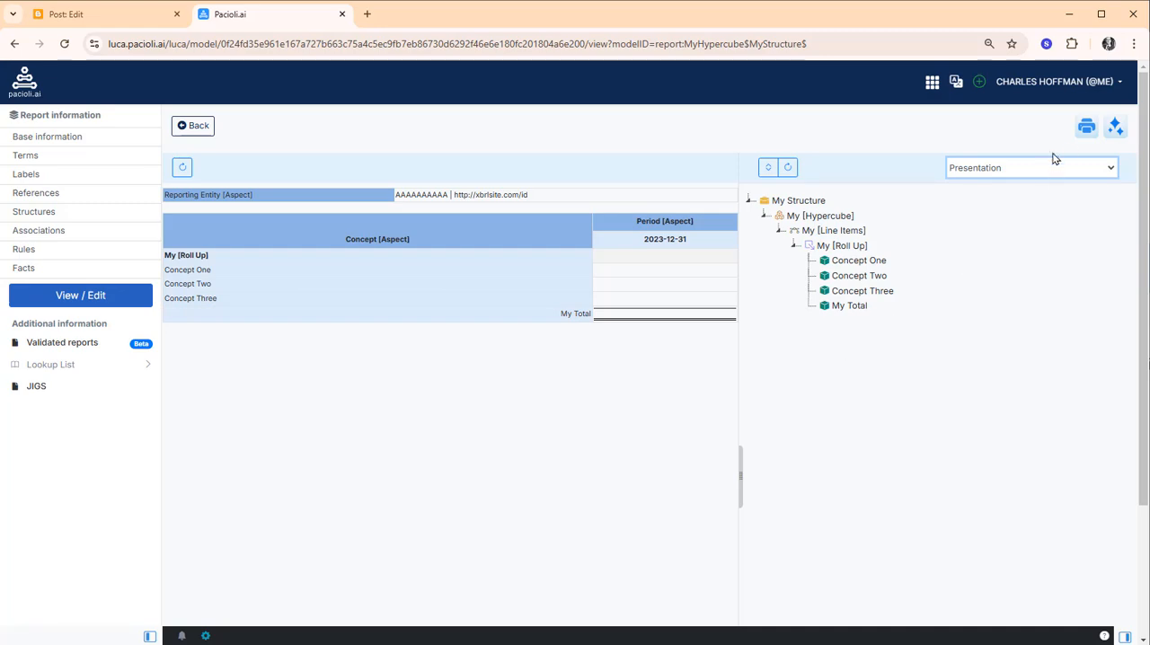
Examine the model's generated XBRL output, from the taxonomy schema through the label, reference, presentation, calculation, definition and formula links to the instance
click(1087, 126)
click(886, 144)
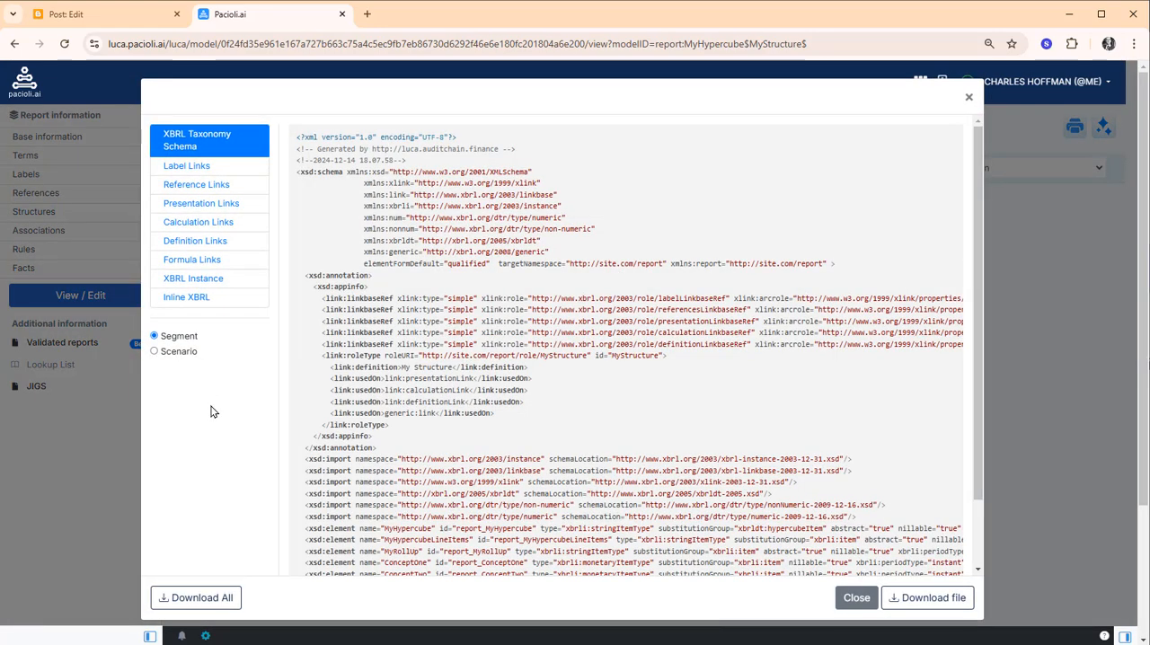
click(176, 167)
click(184, 187)
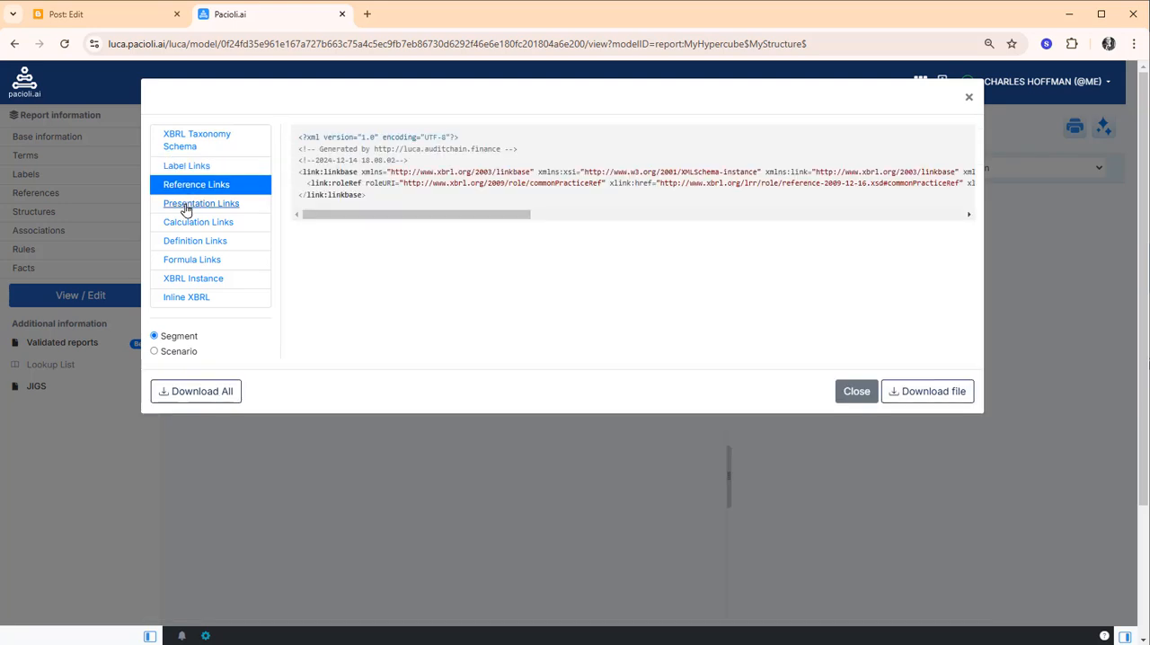
click(186, 205)
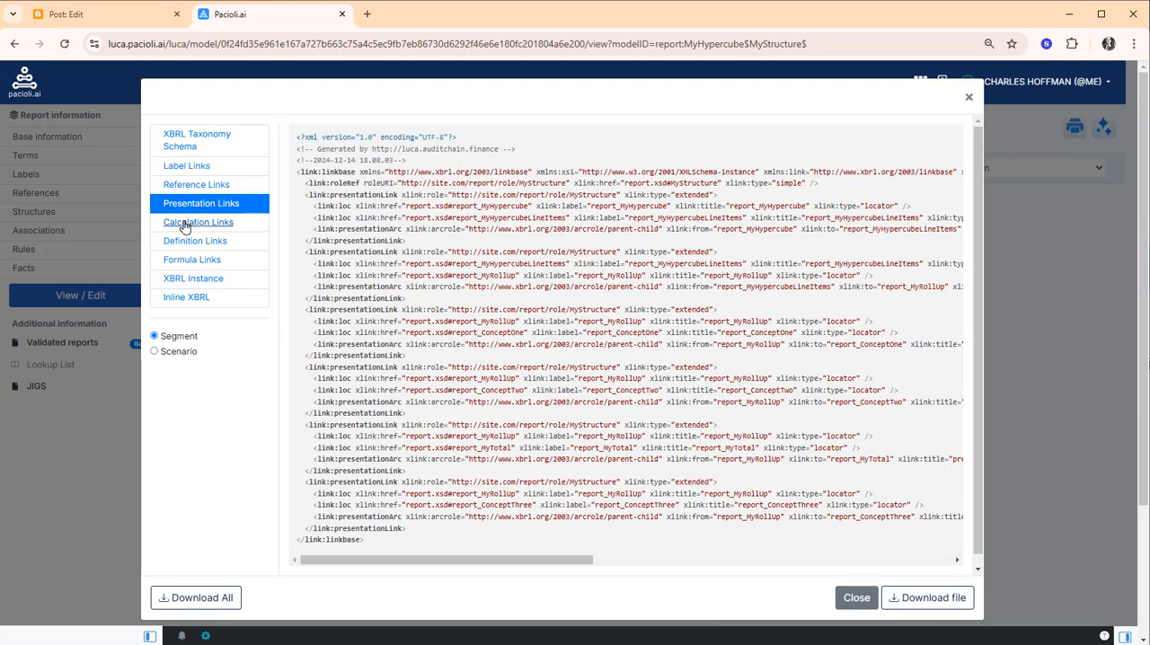
click(184, 225)
click(185, 241)
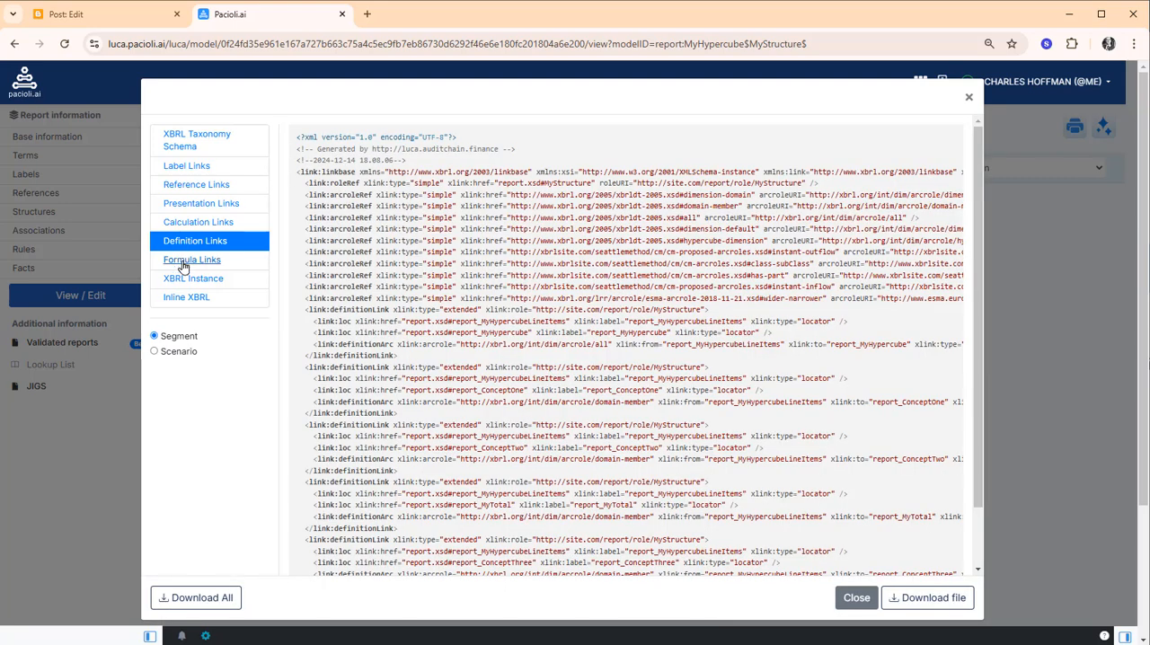
click(187, 262)
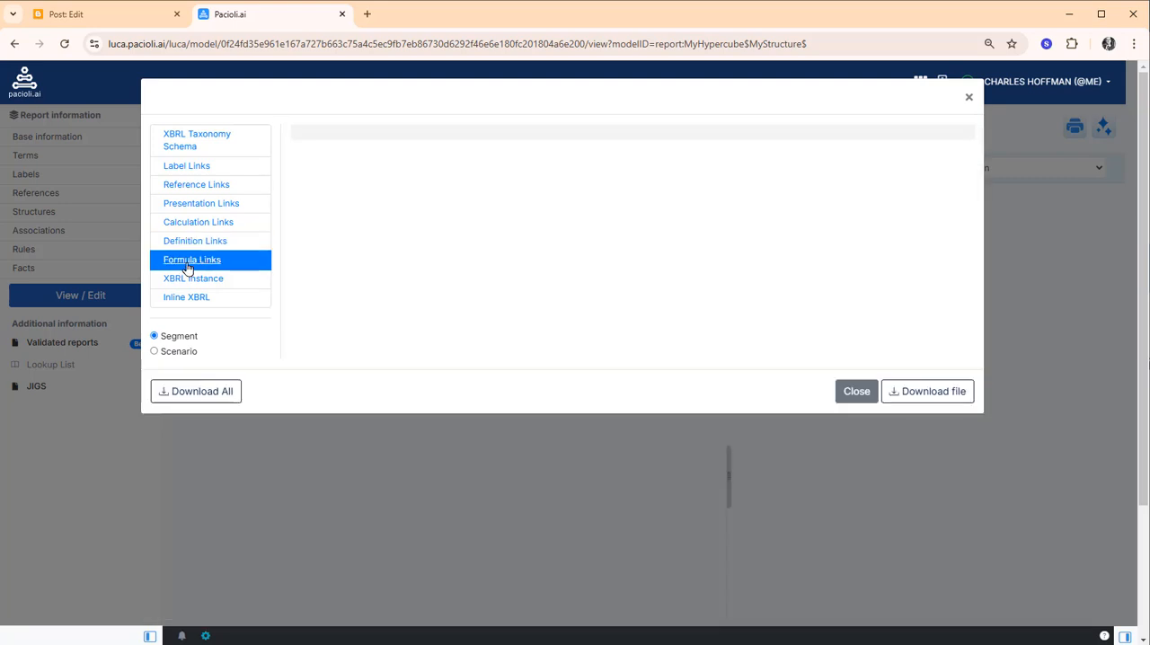
click(185, 280)
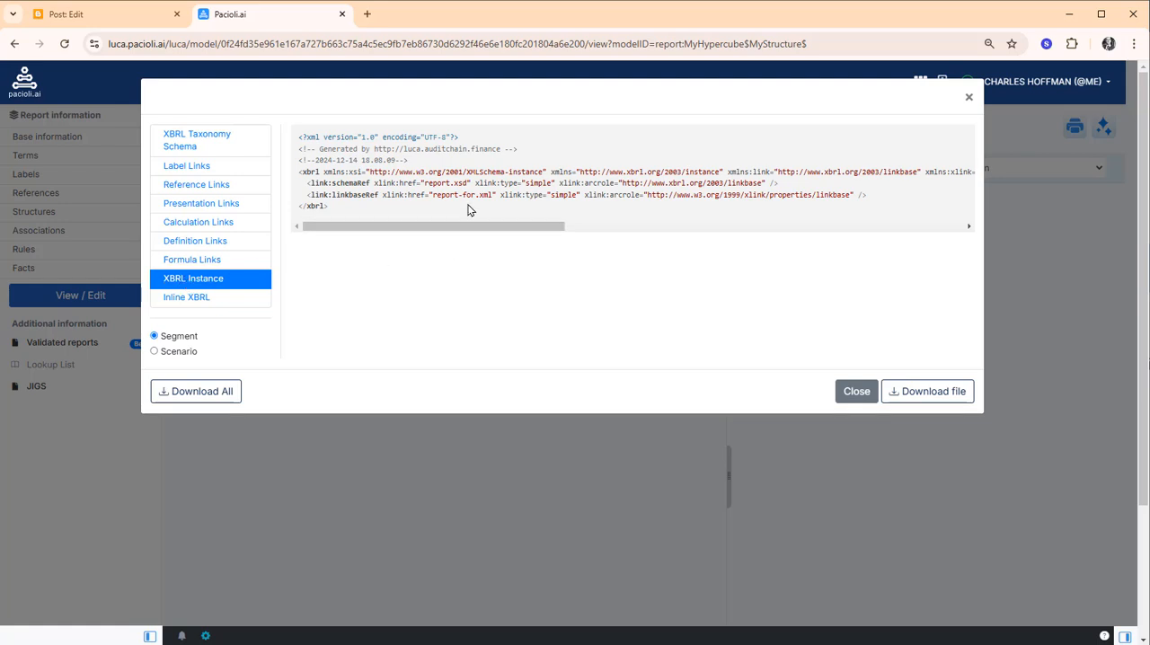
click(856, 393)
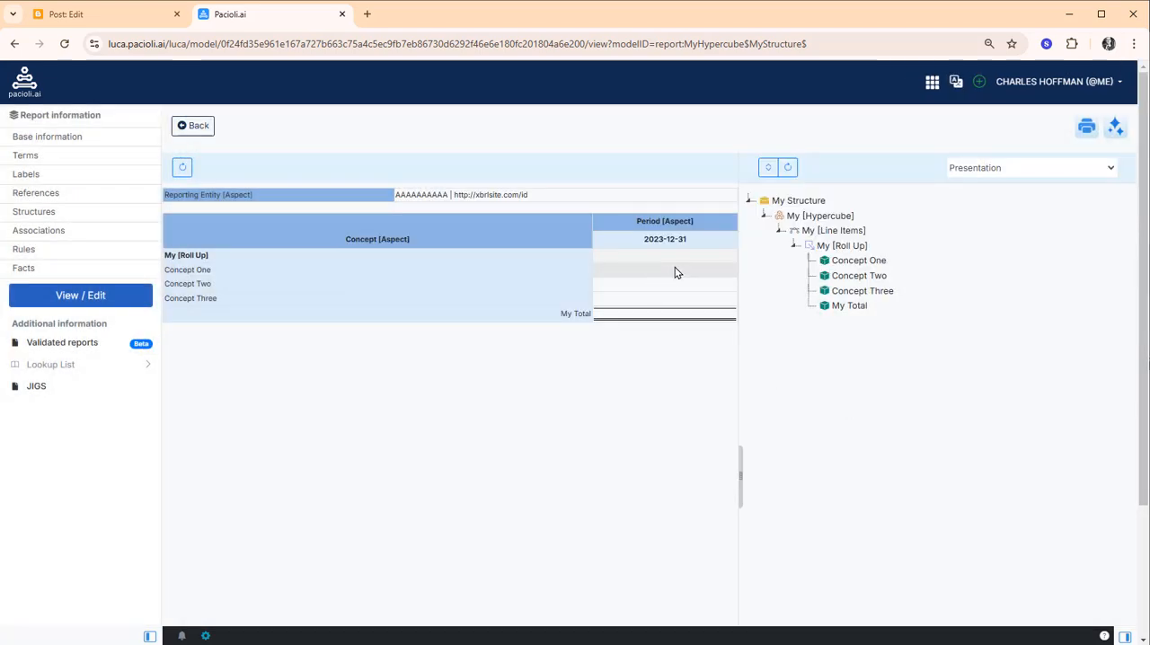
Open My [Hypercube] in the report editor, enter 10 for Concept One, Two and Three and 40 for My Total, and refresh the rendering
click(90, 294)
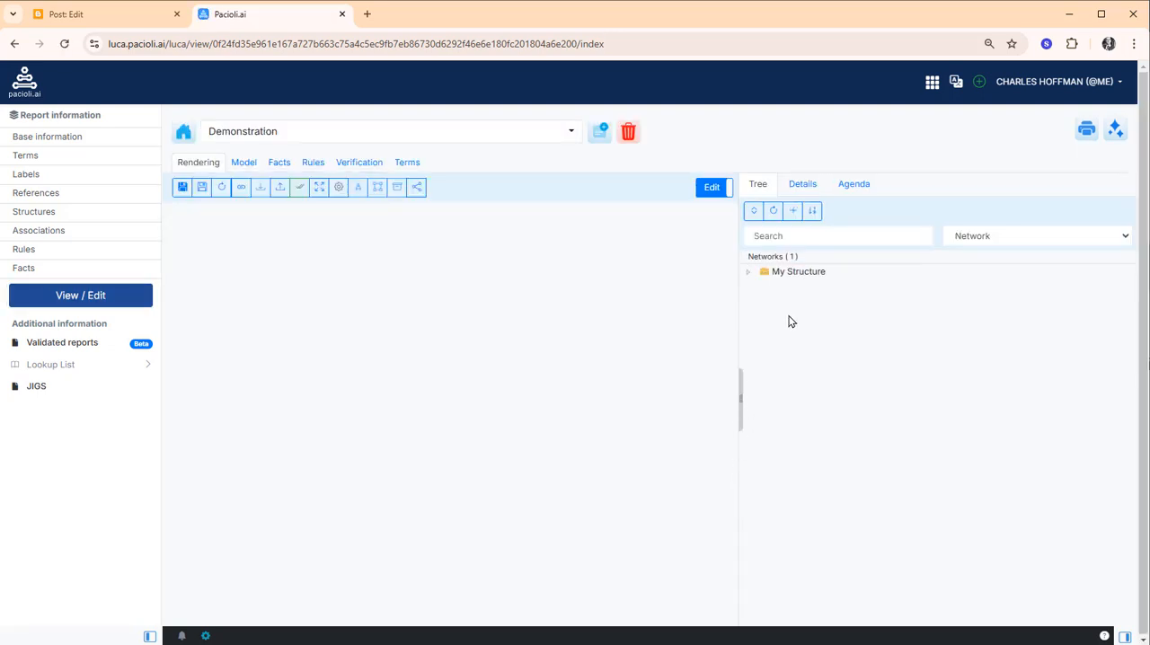
click(811, 272)
click(811, 286)
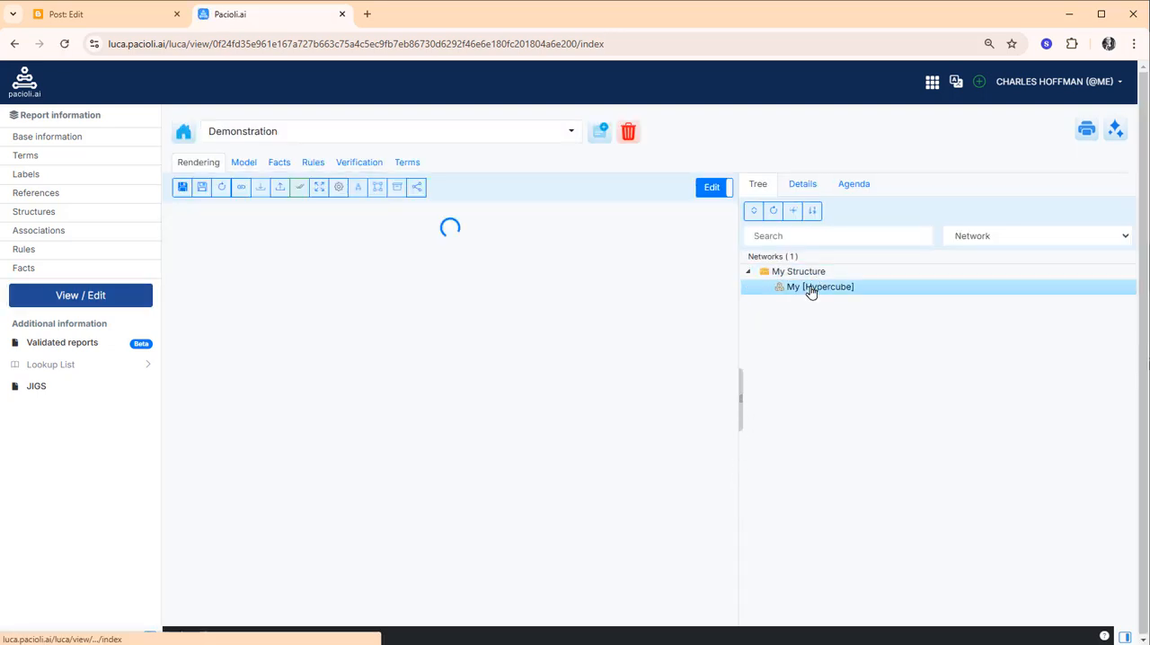
click(701, 299)
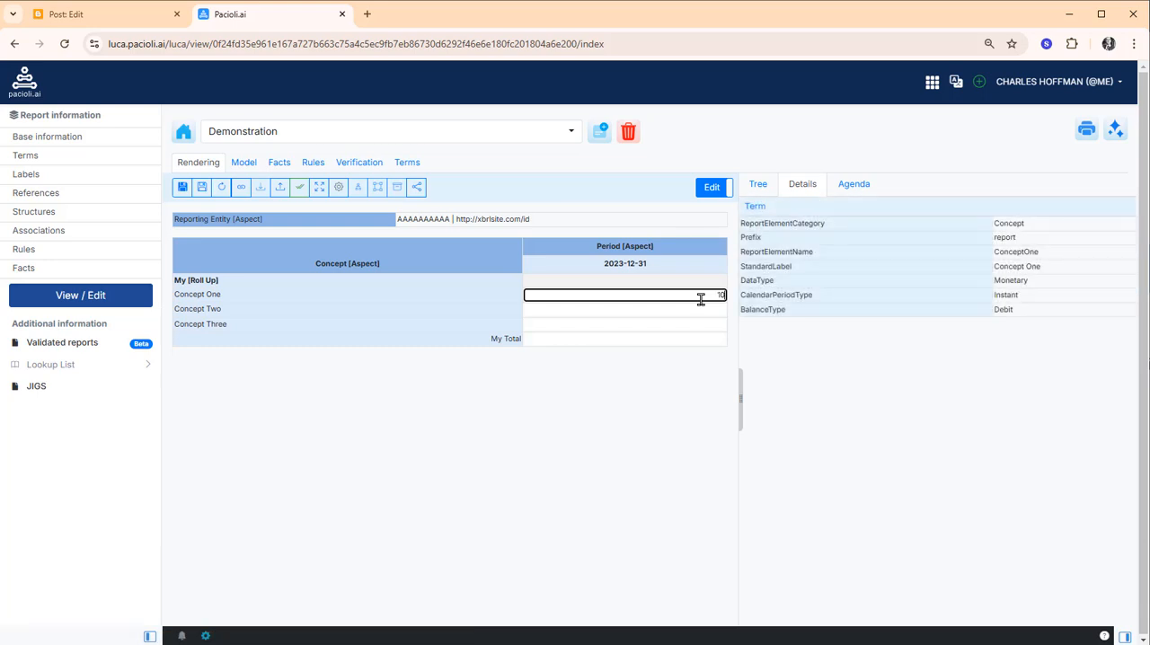
key(Return)
key(Return)
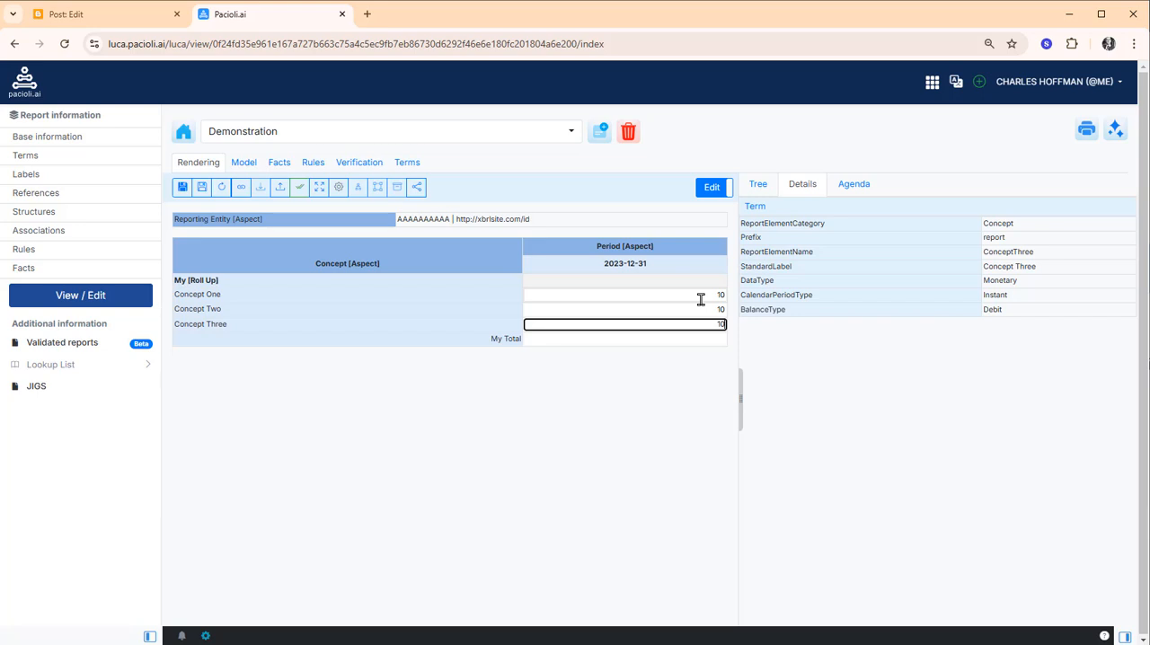
key(Return)
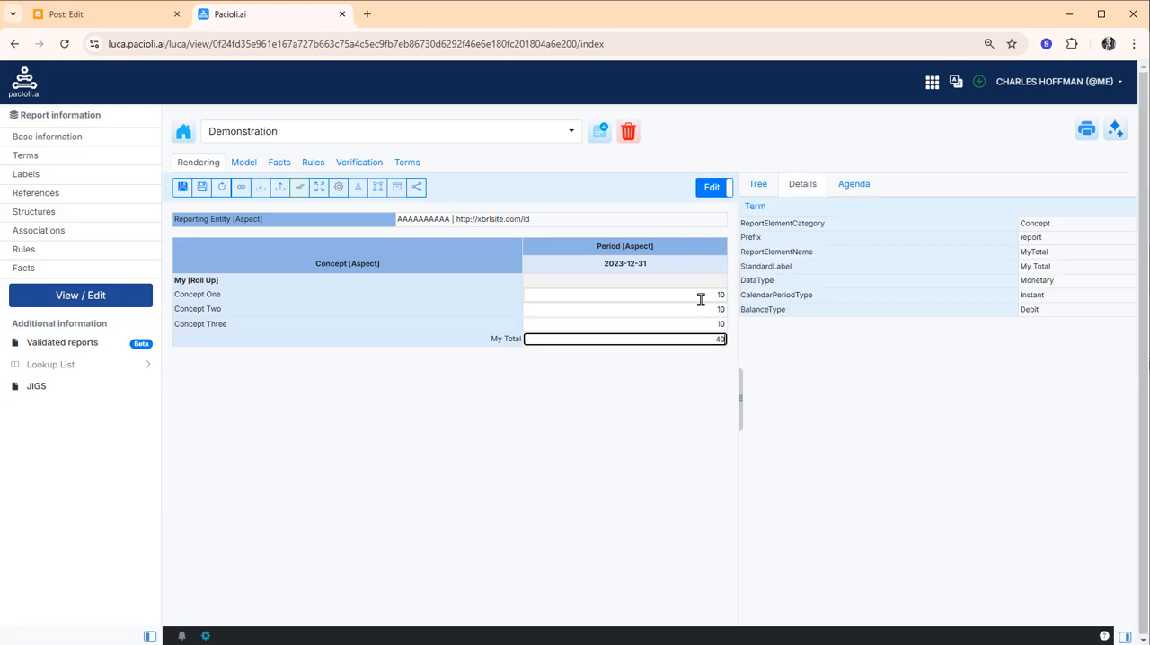
click(701, 309)
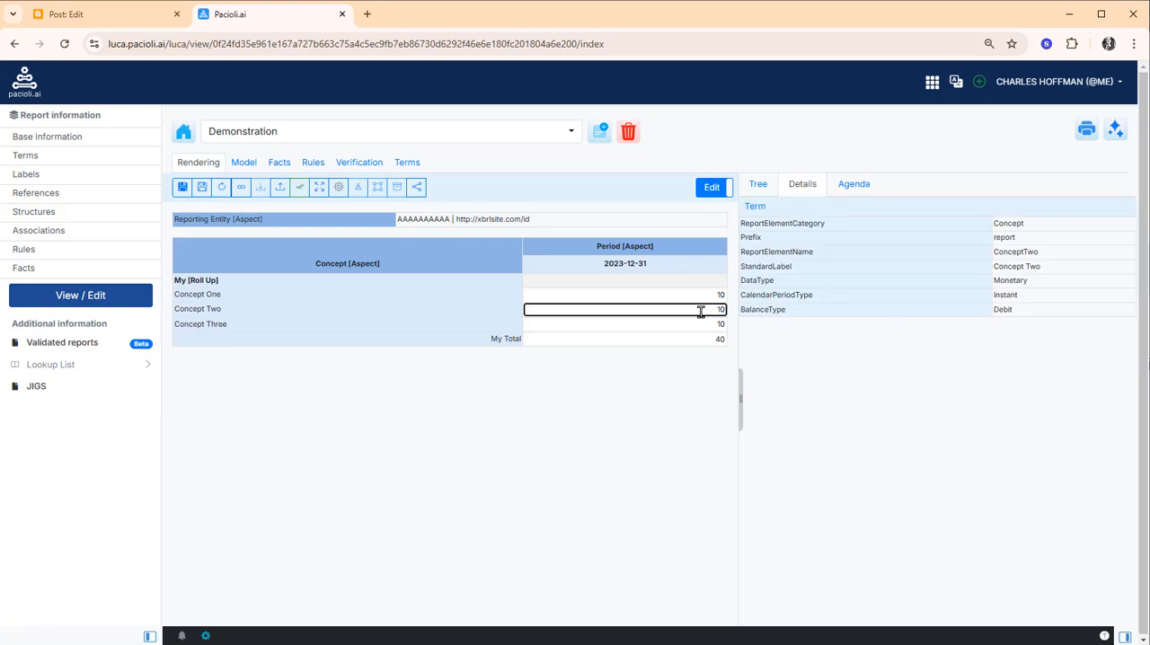
click(224, 188)
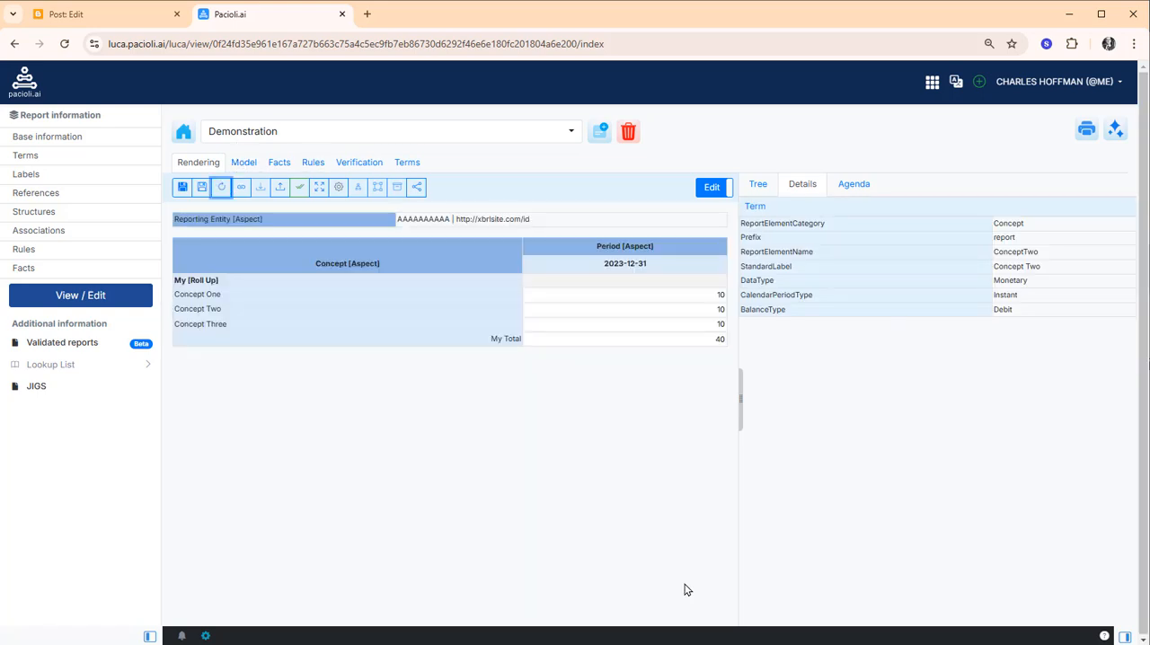
Set the My Total fact to 30 and return to the network tree
click(706, 340)
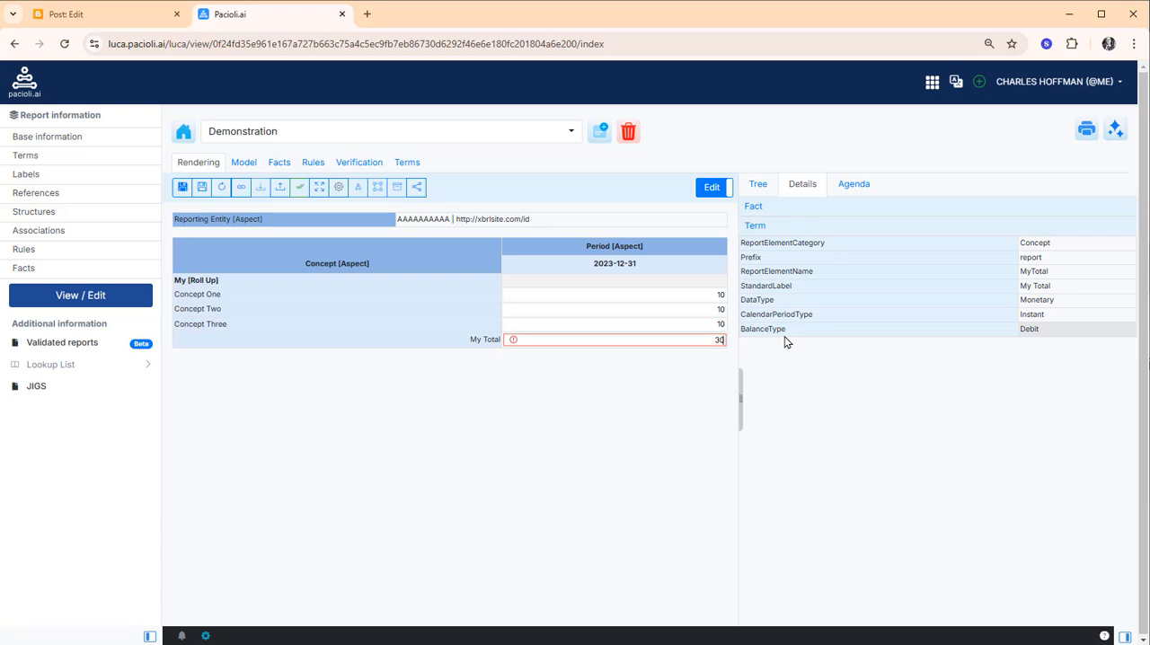
click(693, 305)
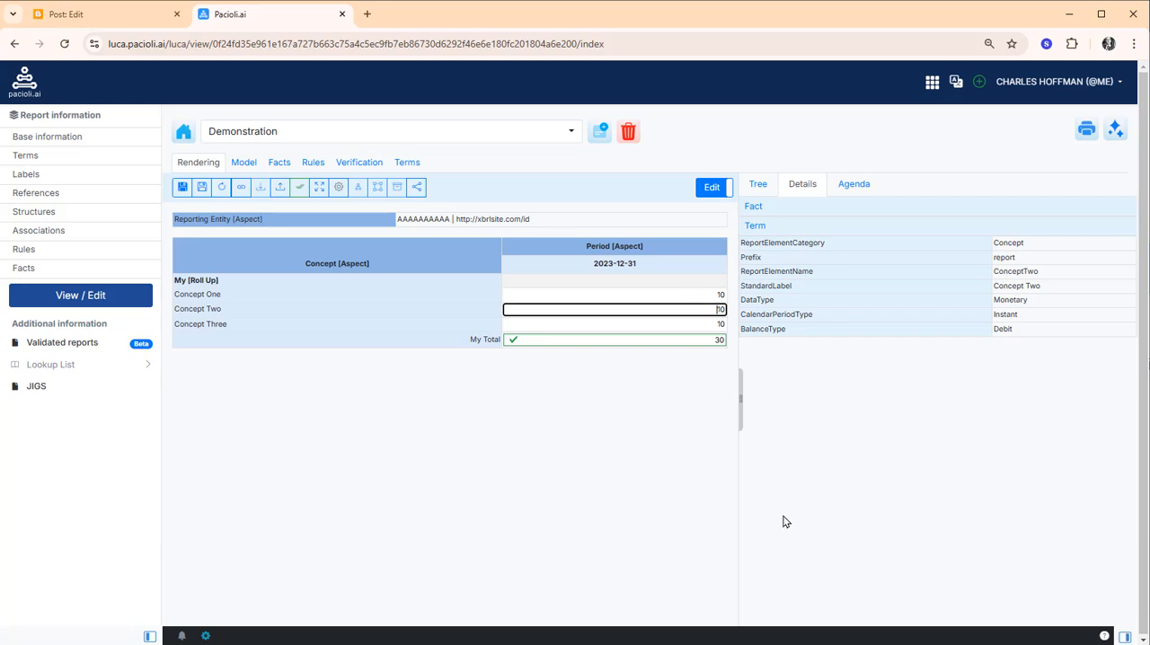
click(751, 186)
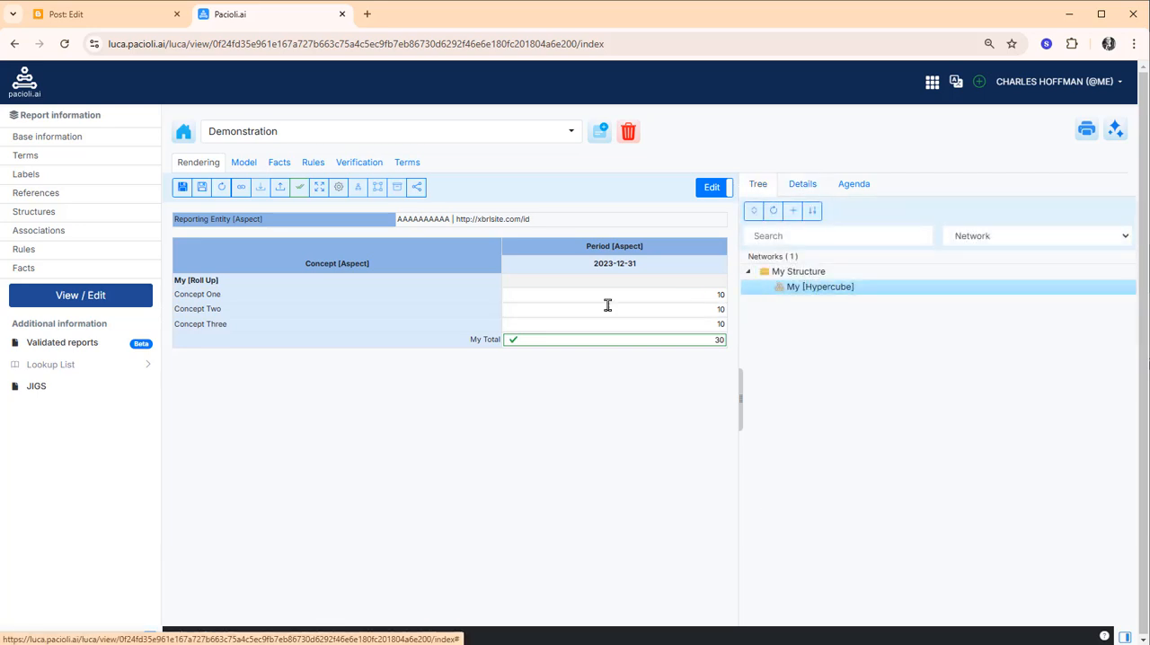
Inspect the facts, context and unit in the report's generated XBRL instance, and close the XBRL output
click(1088, 135)
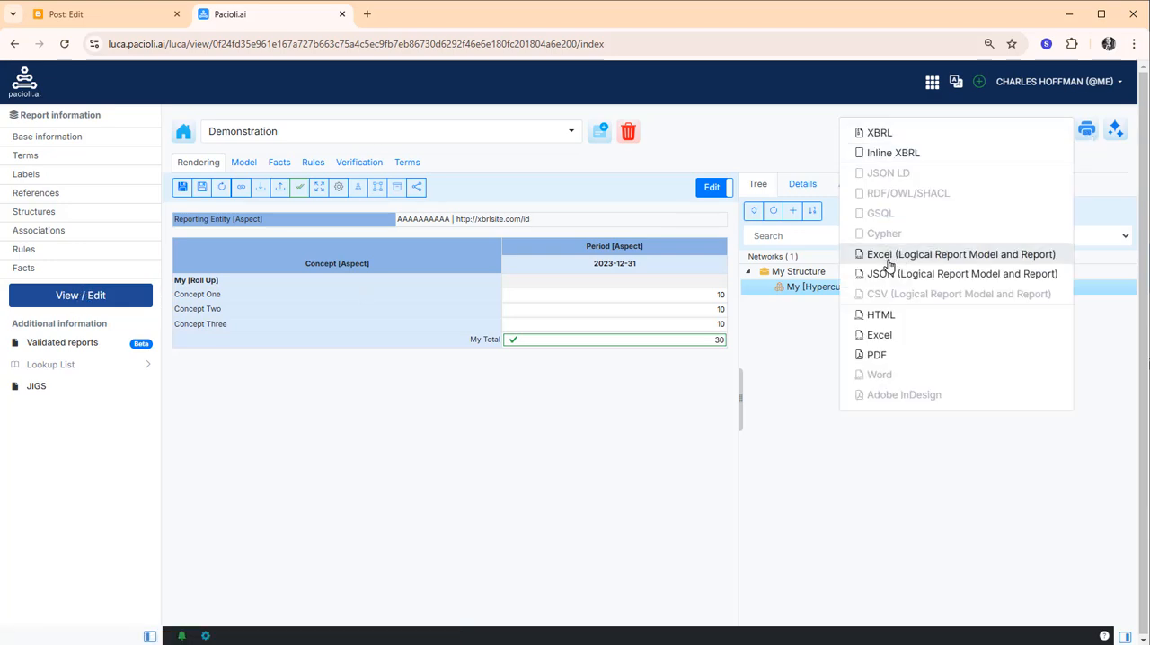
click(875, 133)
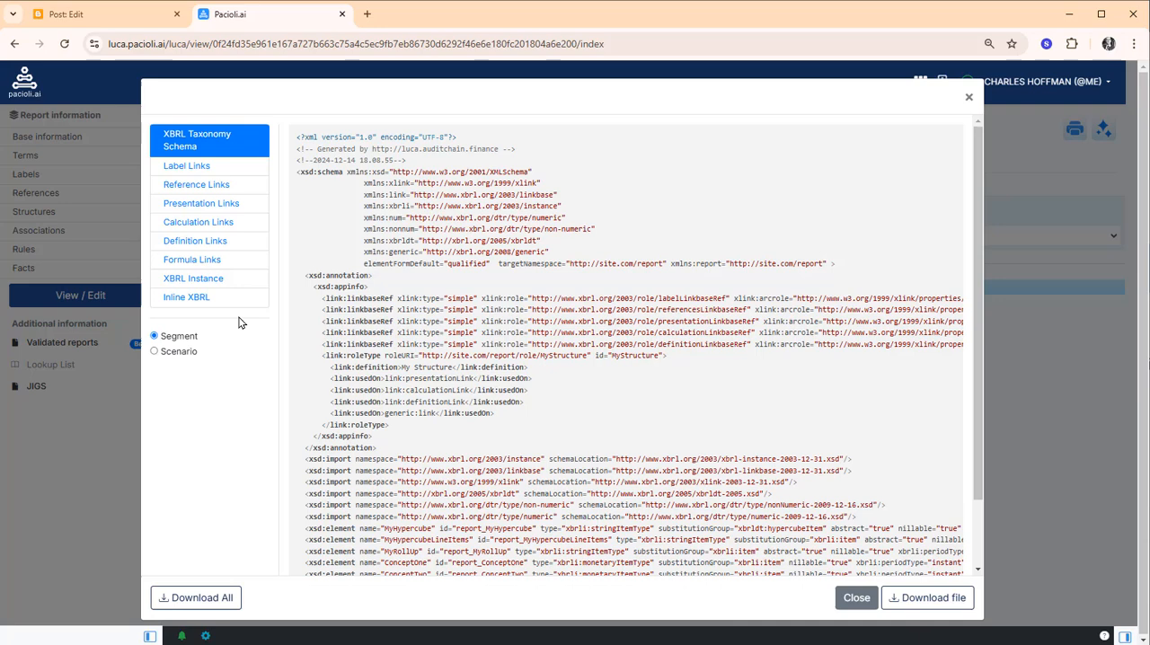
click(180, 283)
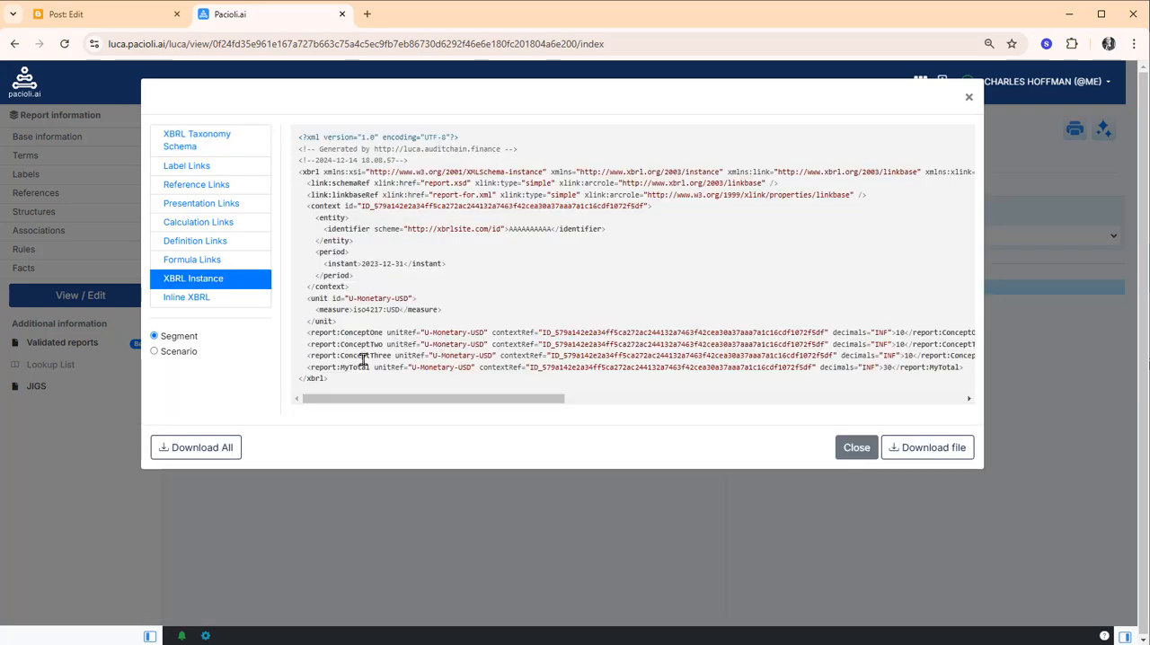
click(855, 448)
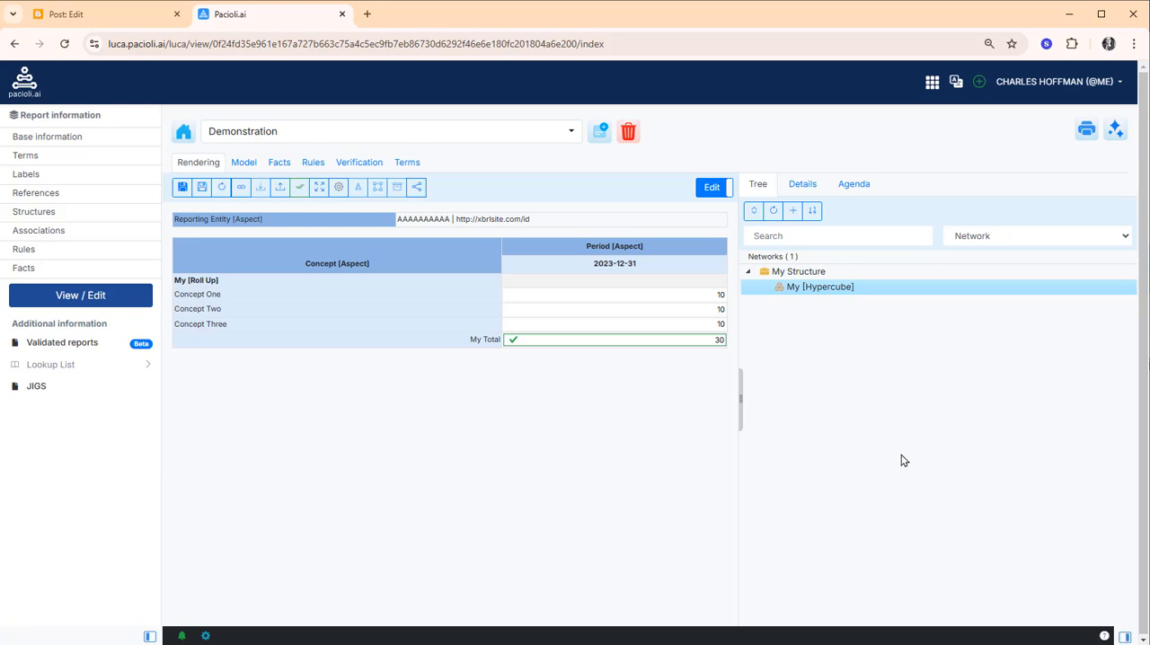
Review the RollUpRule verification result and its detailed fact values, and return to the report rendering
click(350, 162)
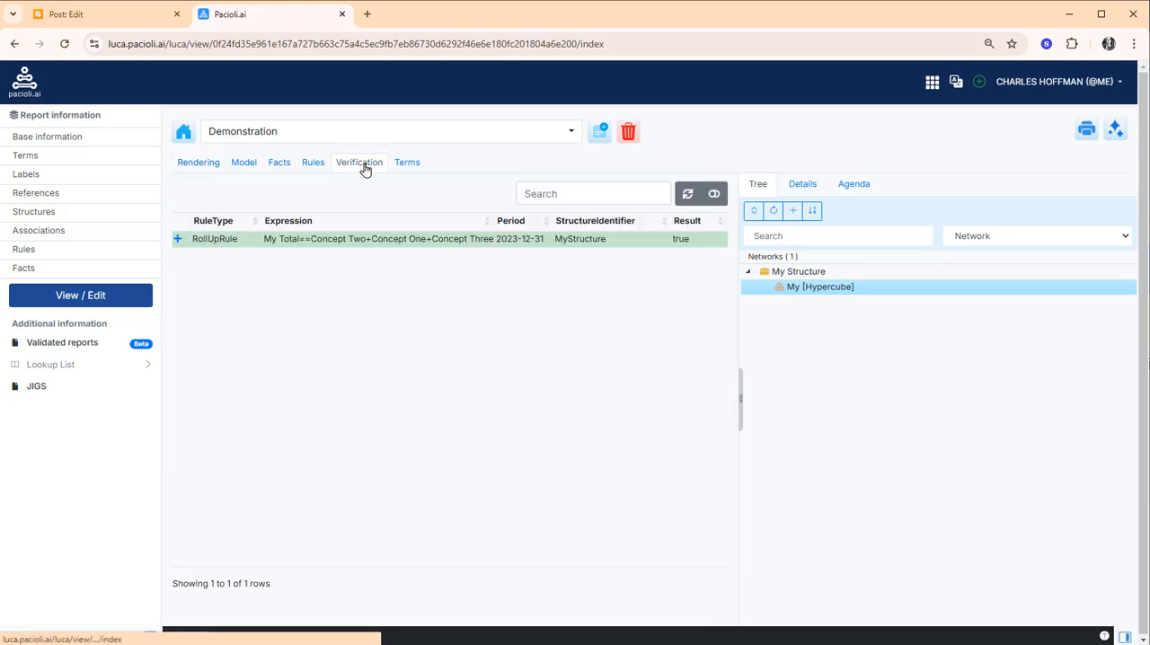
click(177, 240)
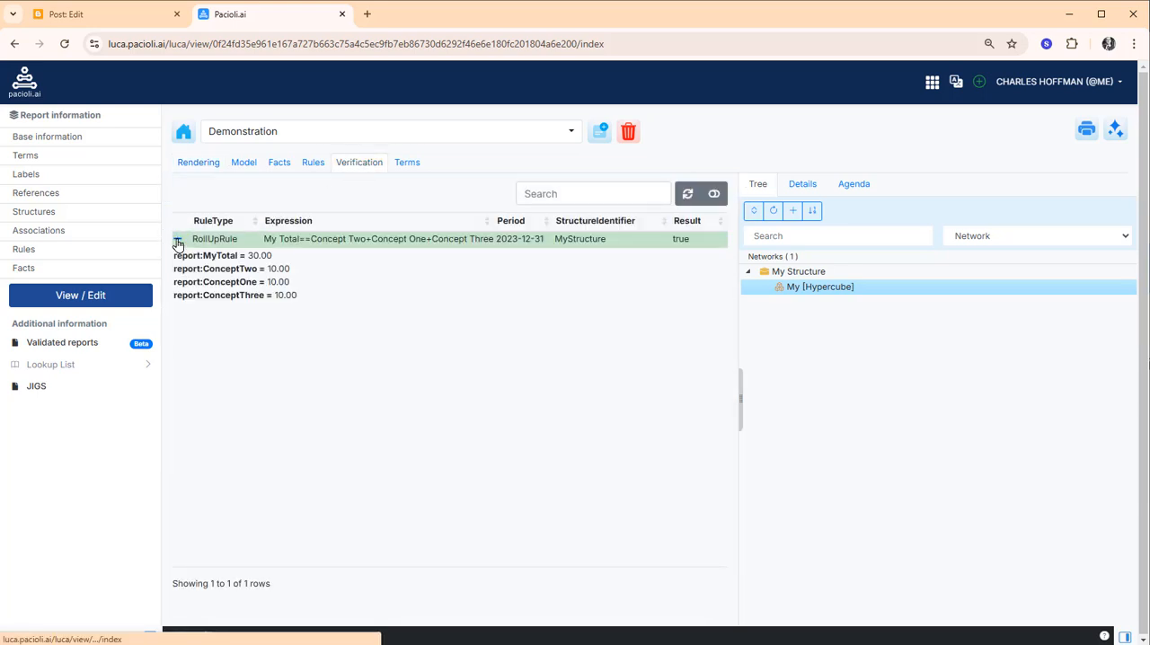
click(177, 241)
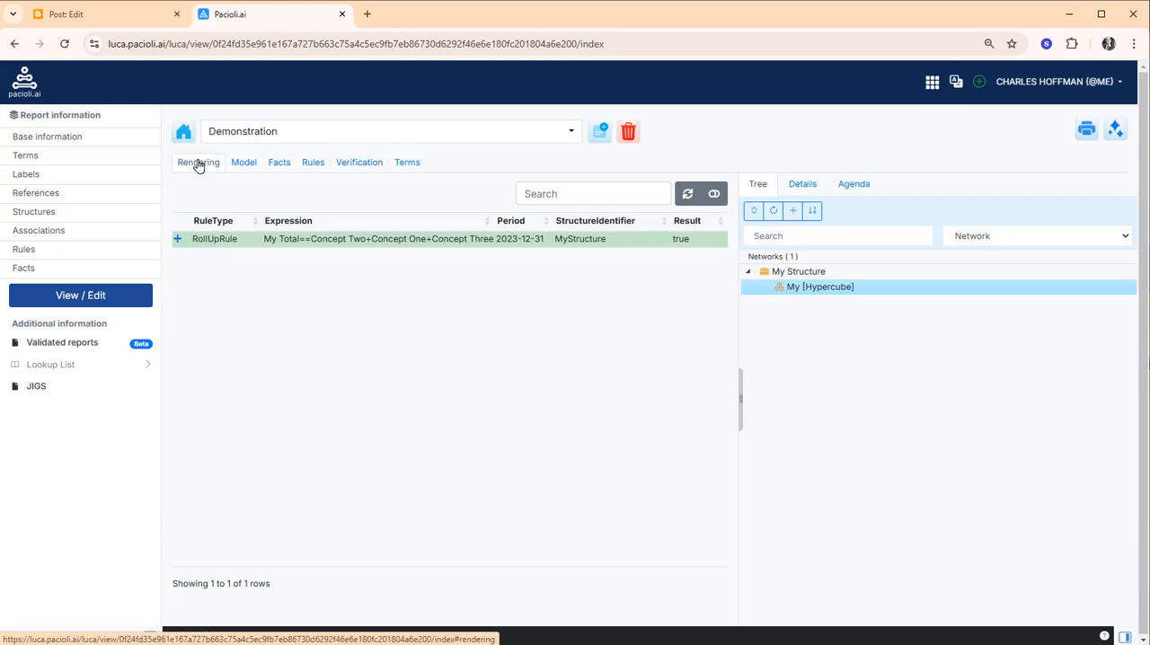
click(198, 163)
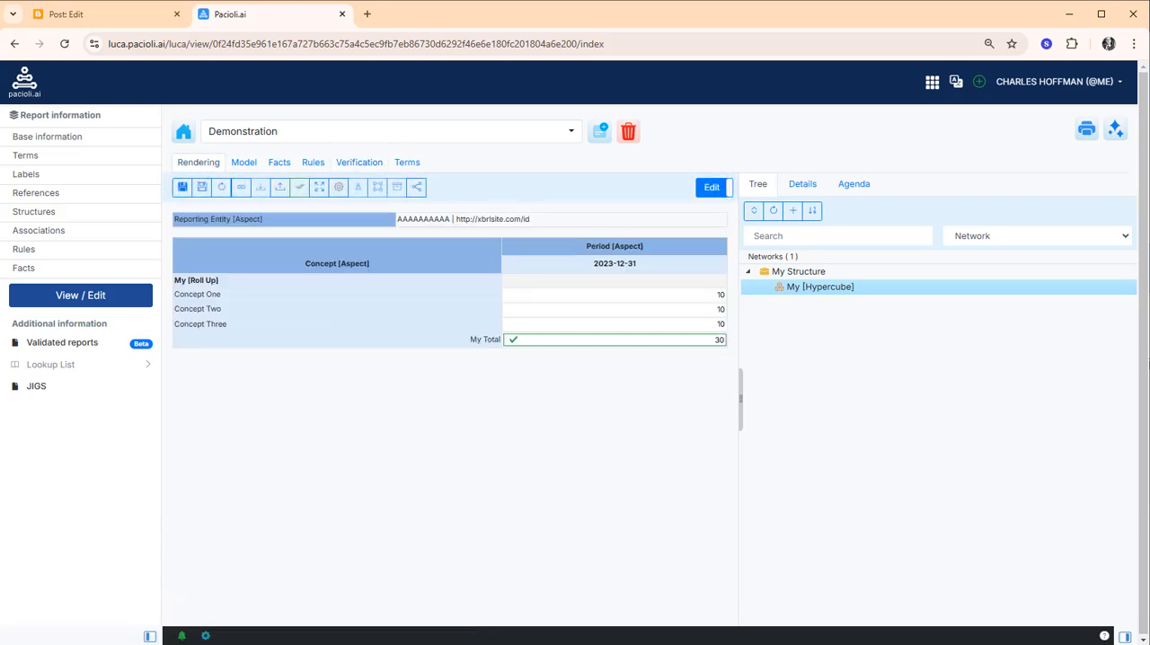